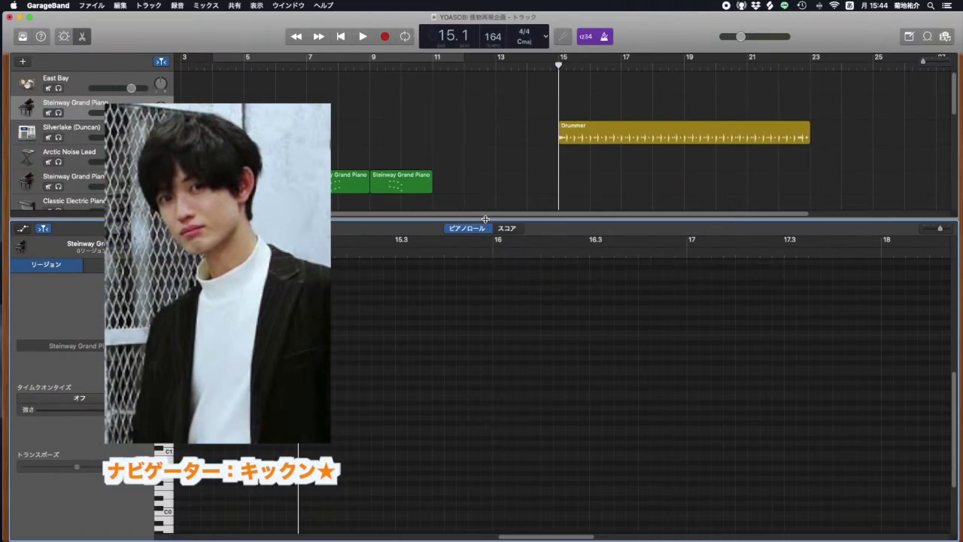
Step: Close the editor below the arrangement and enlarge the timeline around the Drummer region at bar 15
{"action": "mouse_move", "coordinate": [486, 220]}
{"action": "left_mouse_down"}
{"action": "mouse_move", "coordinate": [491, 537]}
{"action": "mouse_move", "coordinate": [495, 231]}
{"action": "left_mouse_up"}
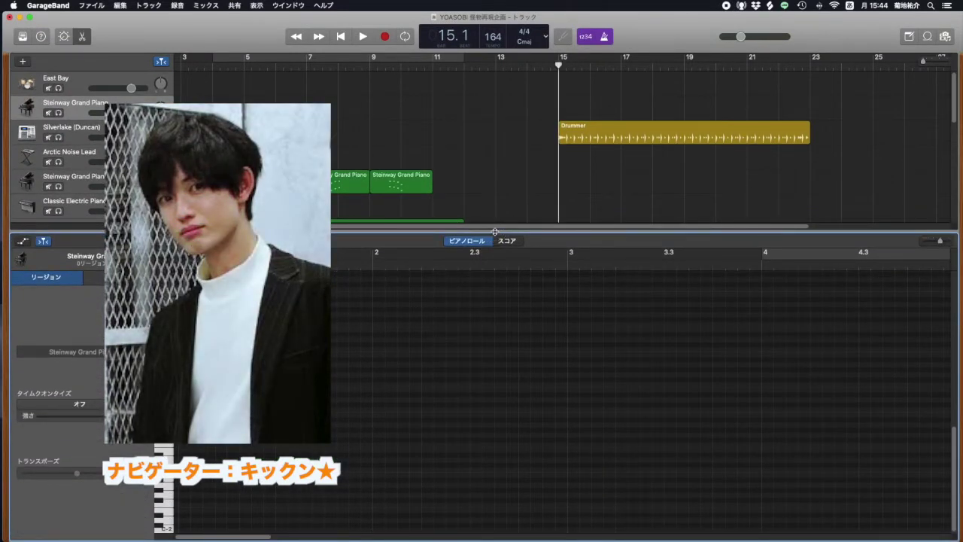
{"action": "left_click_drag", "start_coordinate": [495, 232], "coordinate": [485, 536]}
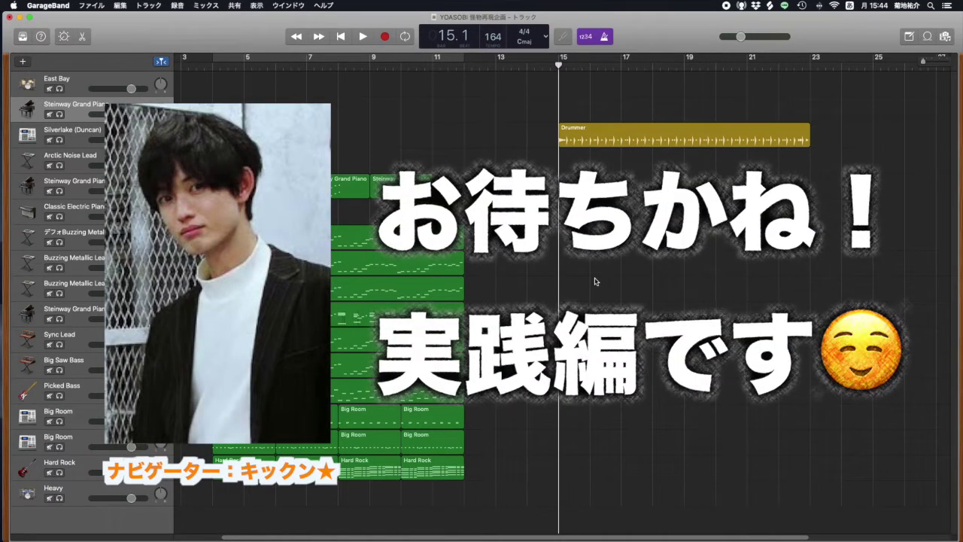
{"action": "key", "text": "super+Right"}
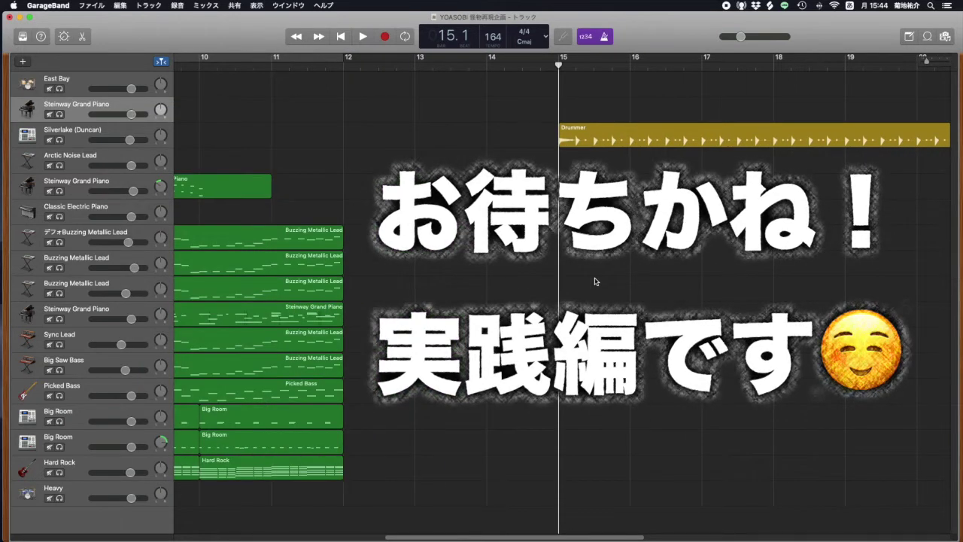
{"action": "scroll", "coordinate": [595, 282], "scroll_direction": "right", "scroll_amount": 3}
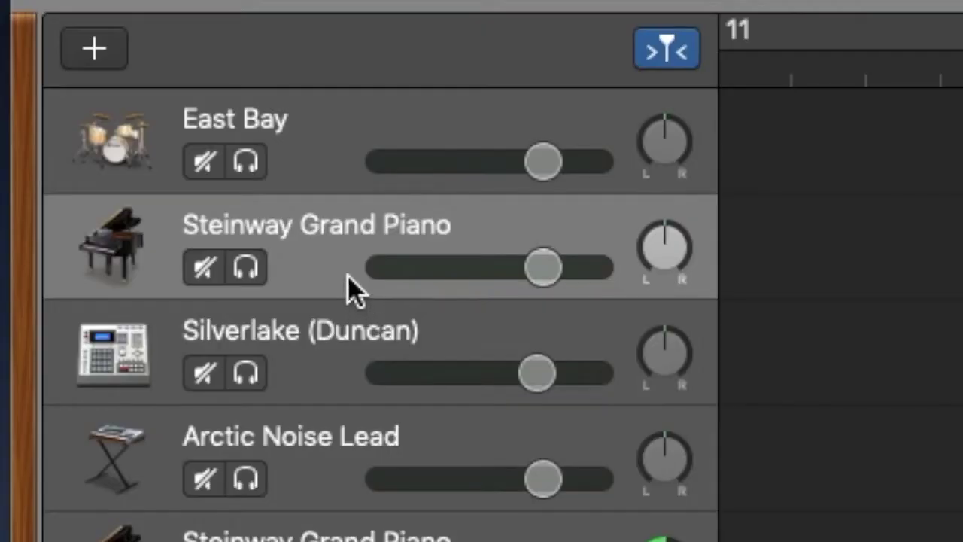
Step: Create an empty MIDI region at bar 15 on the upper Steinway Grand Piano track
{"action": "left_click", "coordinate": [80, 115]}
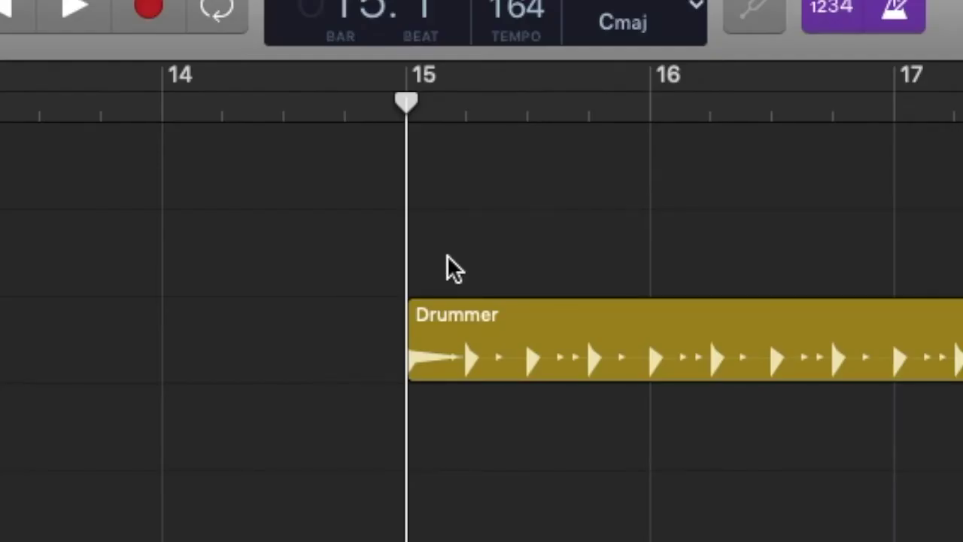
{"action": "left_click", "coordinate": [450, 261]}
{"action": "scroll", "coordinate": [458, 256], "scroll_direction": "right", "scroll_amount": 5}
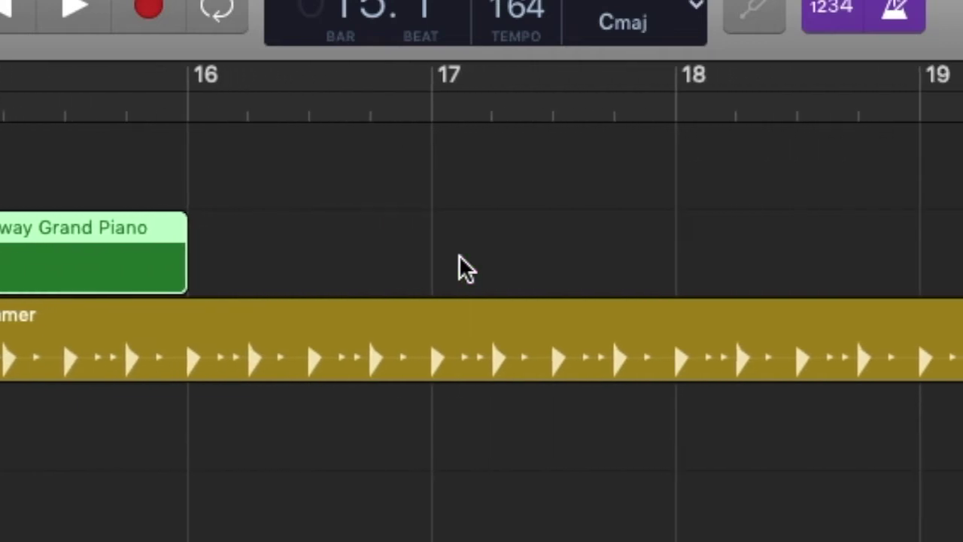
{"action": "scroll", "coordinate": [460, 259], "scroll_direction": "right", "scroll_amount": 3}
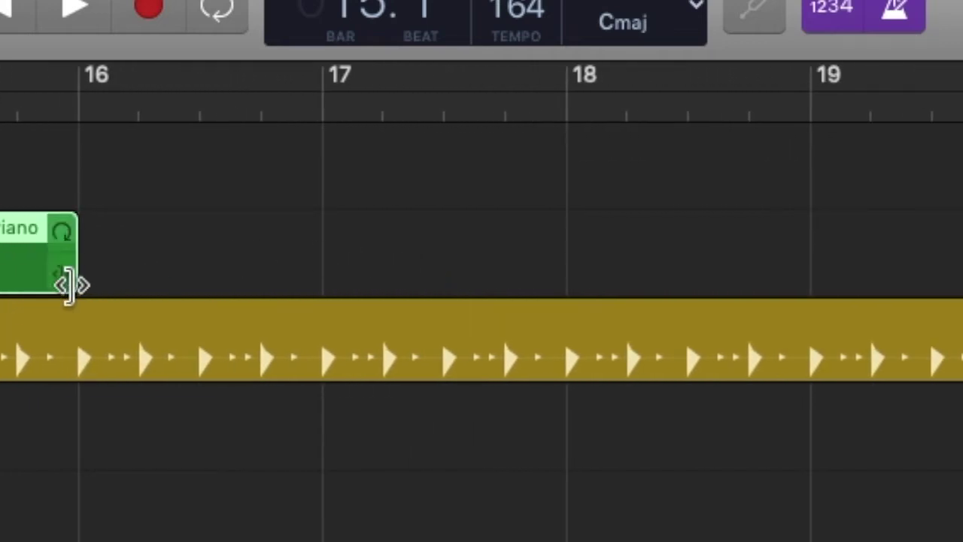
Step: Extend the new piano region to bar 23 without looping it, and open it in the piano roll
{"action": "left_click_drag", "start_coordinate": [68, 284], "coordinate": [279, 282]}
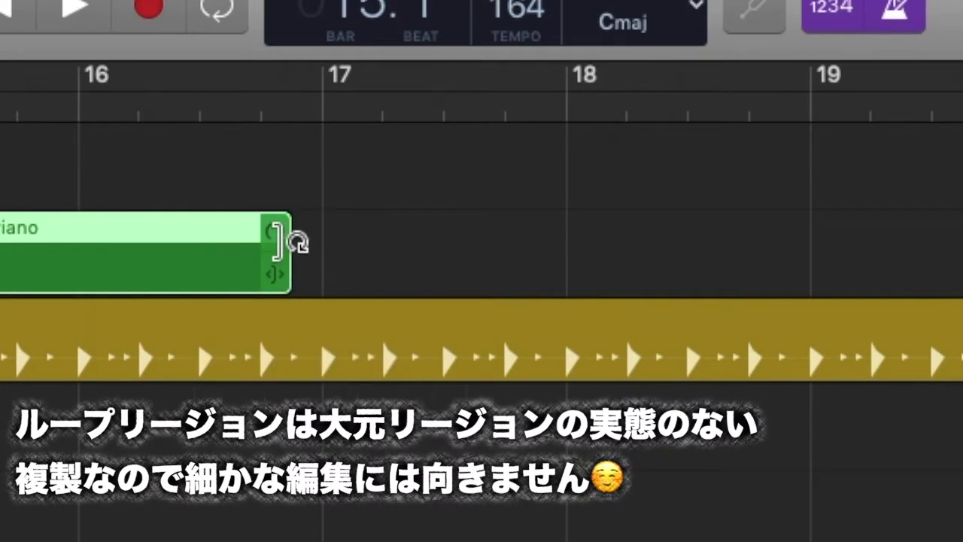
{"action": "left_click_drag", "start_coordinate": [280, 243], "coordinate": [277, 309]}
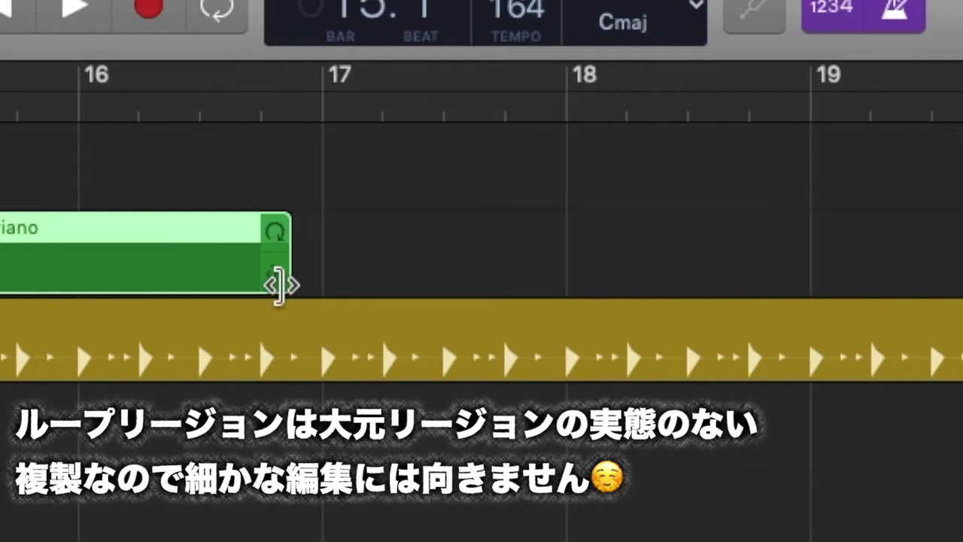
{"action": "left_click_drag", "start_coordinate": [280, 284], "coordinate": [962, 256]}
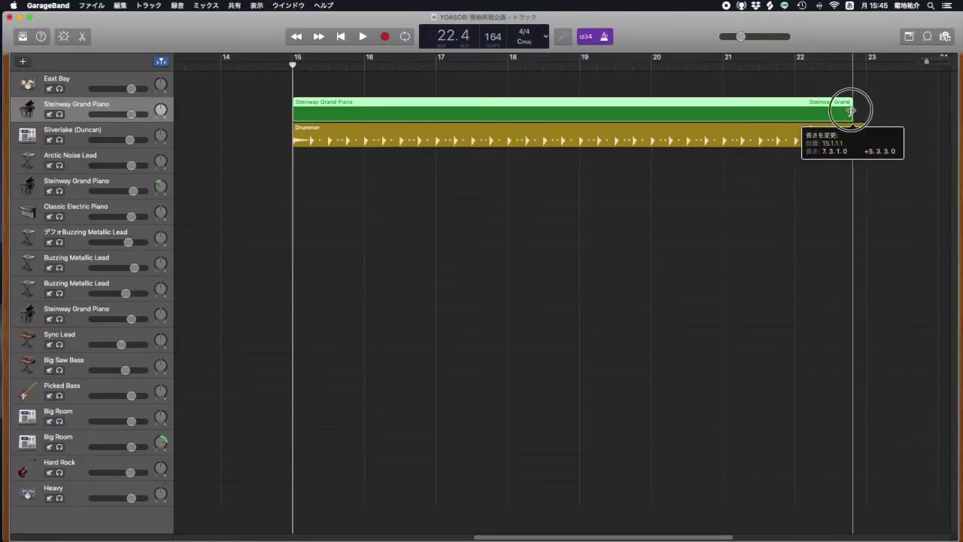
{"action": "left_click_drag", "start_coordinate": [850, 110], "coordinate": [866, 111]}
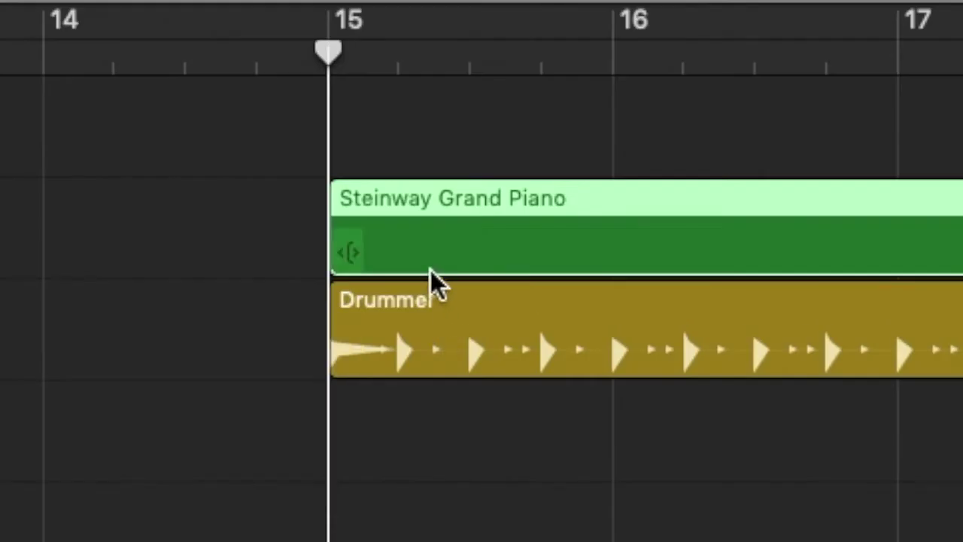
{"action": "double_click", "coordinate": [422, 246]}
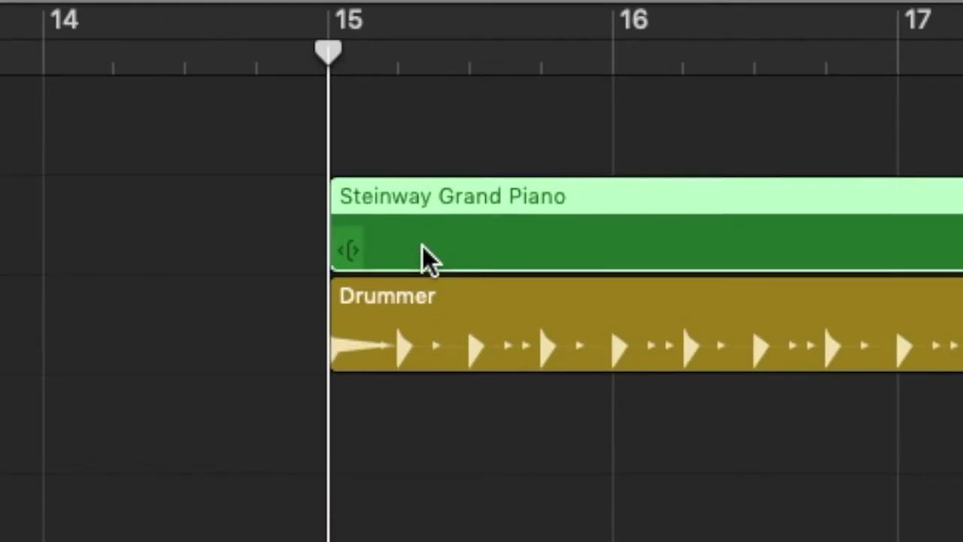
{"action": "scroll", "coordinate": [485, 344], "scroll_direction": "right", "scroll_amount": 6}
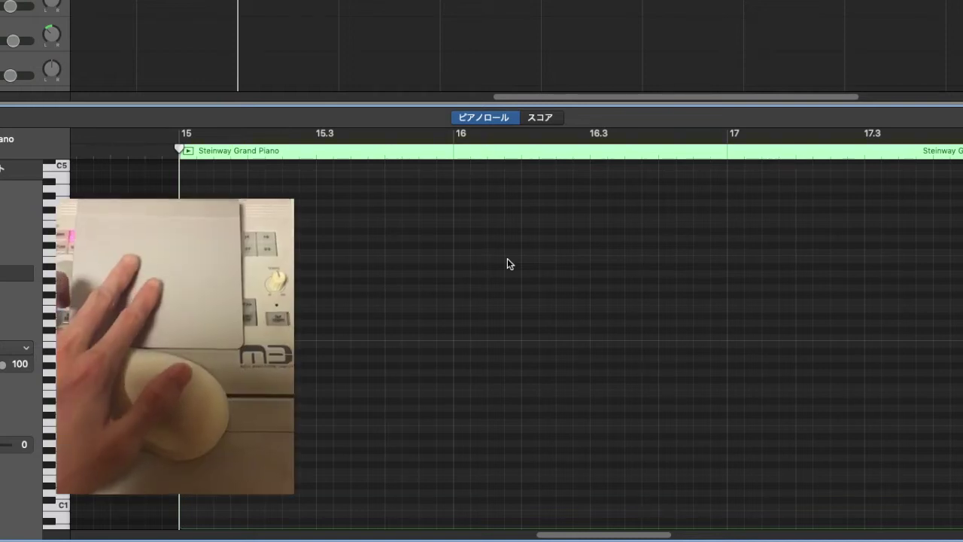
Step: Examine the piano roll at different zoom levels until the whole region from bar 15 to 23 fits
{"action": "scroll", "coordinate": [507, 258], "scroll_direction": "down", "scroll_amount": 10}
{"action": "scroll", "coordinate": [508, 259], "scroll_direction": "up", "scroll_amount": 5}
{"action": "scroll", "coordinate": [507, 258], "scroll_direction": "up", "scroll_amount": 5}
{"action": "scroll", "coordinate": [508, 259], "scroll_direction": "down", "scroll_amount": 8}
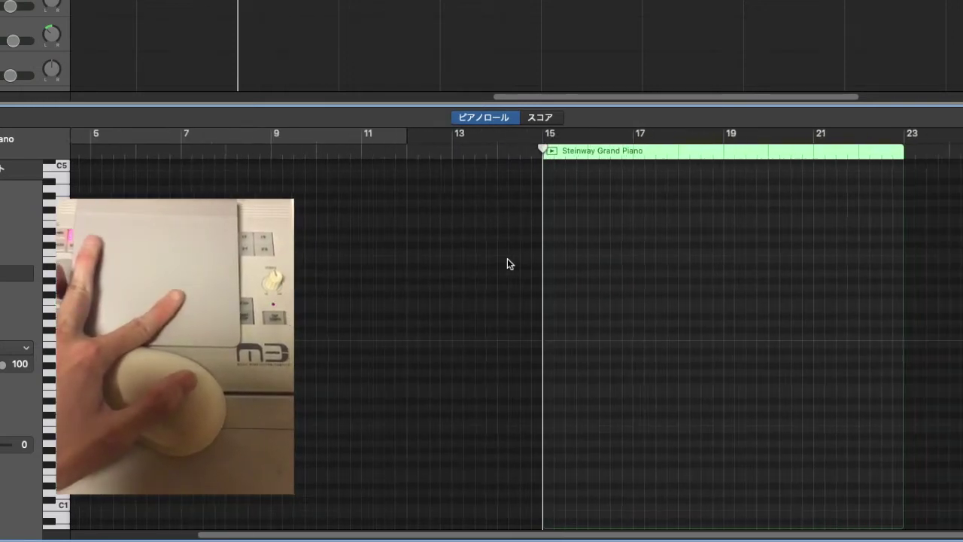
{"action": "scroll", "coordinate": [508, 259], "scroll_direction": "up", "scroll_amount": 5}
{"action": "scroll", "coordinate": [508, 259], "scroll_direction": "down", "scroll_amount": 5}
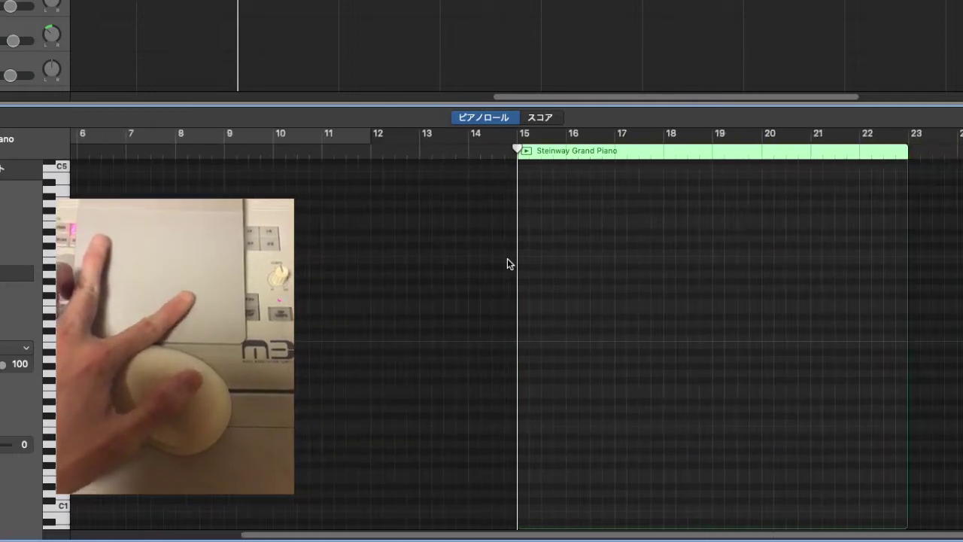
{"action": "scroll", "coordinate": [507, 258], "scroll_direction": "up", "scroll_amount": 4}
{"action": "scroll", "coordinate": [508, 259], "scroll_direction": "down", "scroll_amount": 4}
{"action": "scroll", "coordinate": [508, 263], "scroll_direction": "up", "scroll_amount": 6}
{"action": "scroll", "coordinate": [507, 263], "scroll_direction": "right", "scroll_amount": 5}
{"action": "scroll", "coordinate": [508, 264], "scroll_direction": "left", "scroll_amount": 4}
{"action": "scroll", "coordinate": [507, 264], "scroll_direction": "right", "scroll_amount": 2}
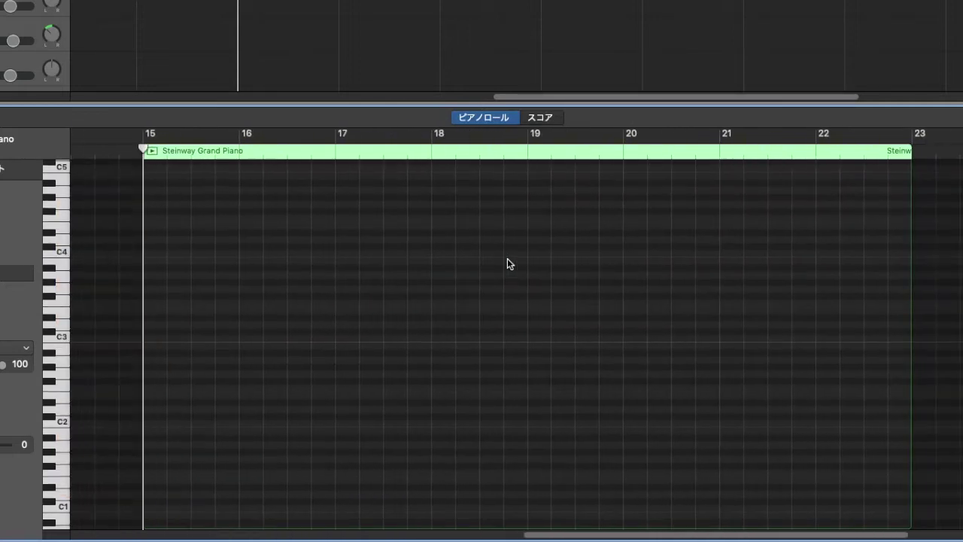
{"action": "scroll", "coordinate": [507, 264], "scroll_direction": "right", "scroll_amount": 2}
{"action": "scroll", "coordinate": [508, 263], "scroll_direction": "left", "scroll_amount": 2}
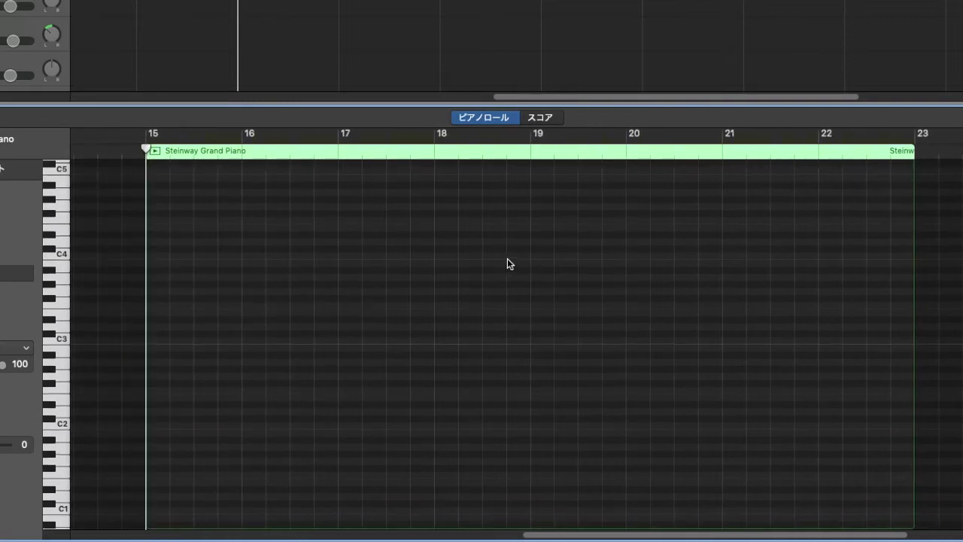
{"action": "scroll", "coordinate": [508, 263], "scroll_direction": "up", "scroll_amount": 4}
{"action": "scroll", "coordinate": [507, 263], "scroll_direction": "down", "scroll_amount": 5}
{"action": "scroll", "coordinate": [508, 264], "scroll_direction": "up", "scroll_amount": 4}
{"action": "scroll", "coordinate": [508, 264], "scroll_direction": "down", "scroll_amount": 5}
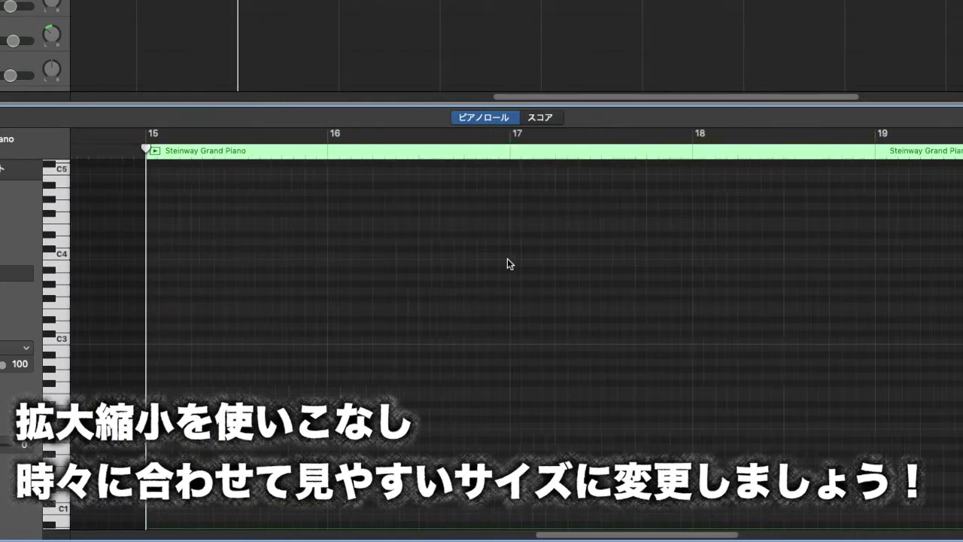
{"action": "scroll", "coordinate": [508, 264], "scroll_direction": "up", "scroll_amount": 5}
{"action": "scroll", "coordinate": [508, 263], "scroll_direction": "down", "scroll_amount": 2}
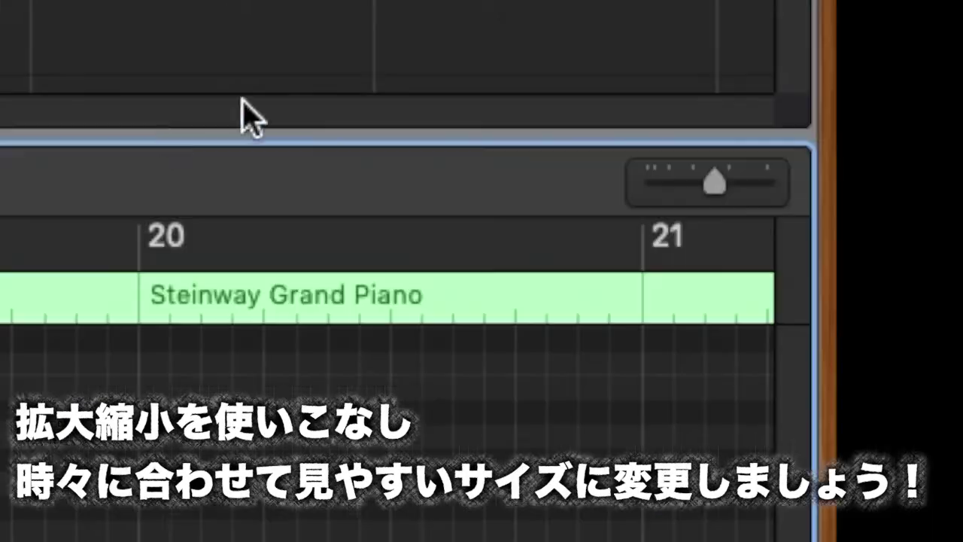
{"action": "mouse_move", "coordinate": [712, 176]}
{"action": "left_mouse_down"}
{"action": "mouse_move", "coordinate": [720, 177]}
{"action": "mouse_move", "coordinate": [695, 173]}
{"action": "mouse_move", "coordinate": [729, 177]}
{"action": "mouse_move", "coordinate": [704, 177]}
{"action": "mouse_move", "coordinate": [715, 178]}
{"action": "left_mouse_up"}
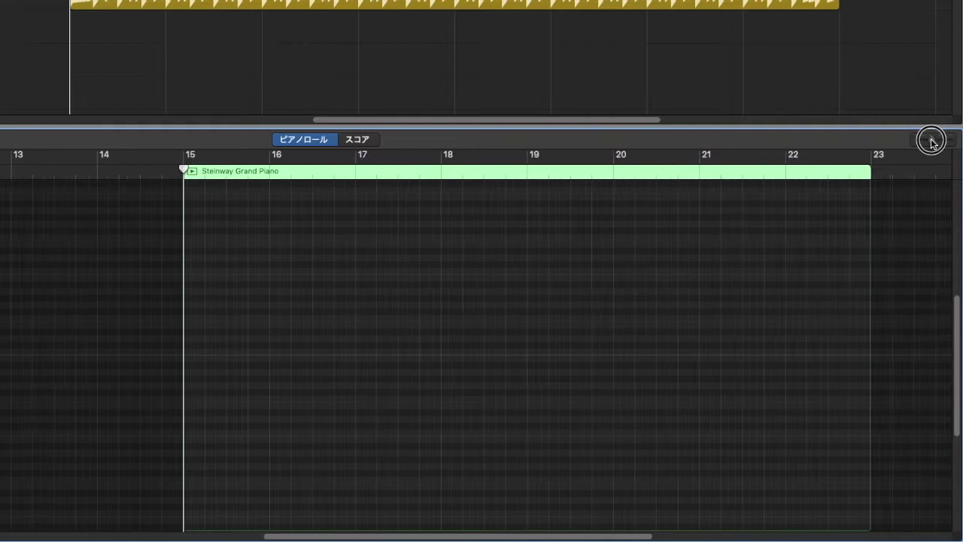
{"action": "left_click_drag", "start_coordinate": [931, 143], "coordinate": [927, 143]}
{"action": "scroll", "coordinate": [557, 301], "scroll_direction": "right", "scroll_amount": 5}
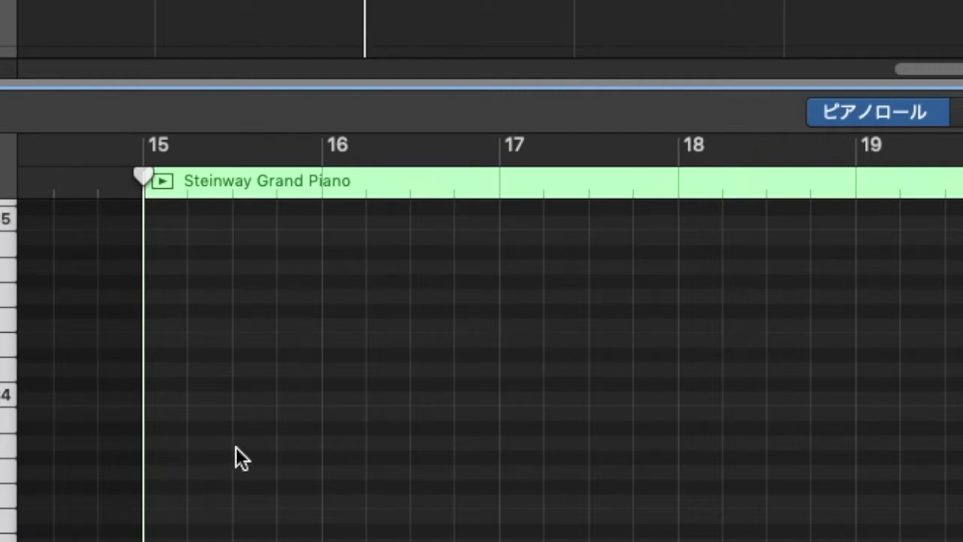
Step: Add a trial note below C4 and make it a sixteenth note starting at bar 15
{"action": "left_click", "coordinate": [161, 487]}
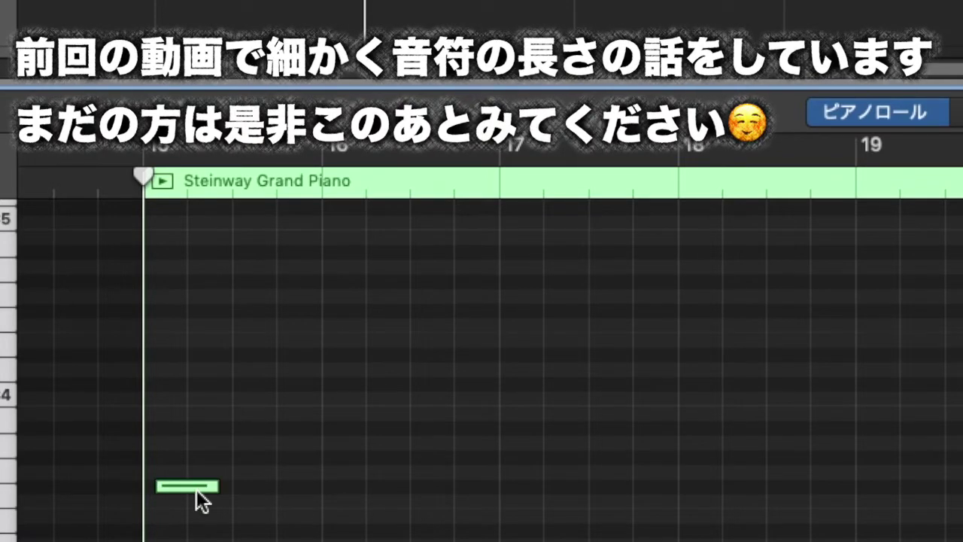
{"action": "left_click", "coordinate": [173, 487]}
{"action": "left_click_drag", "start_coordinate": [198, 488], "coordinate": [148, 520]}
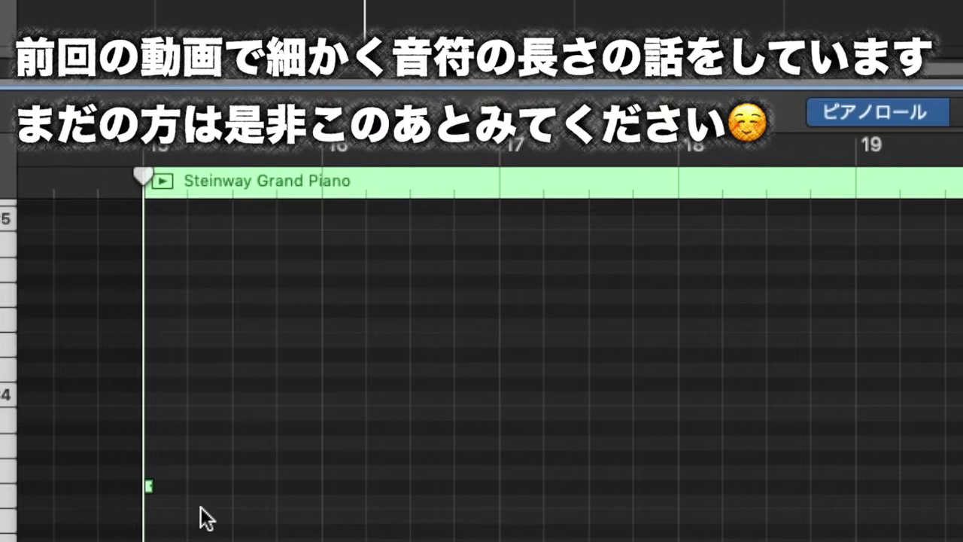
{"action": "key", "text": "super+Right"}
{"action": "key", "text": "super+Right"}
{"action": "key", "text": "super+Right"}
{"action": "key", "text": "super+Right"}
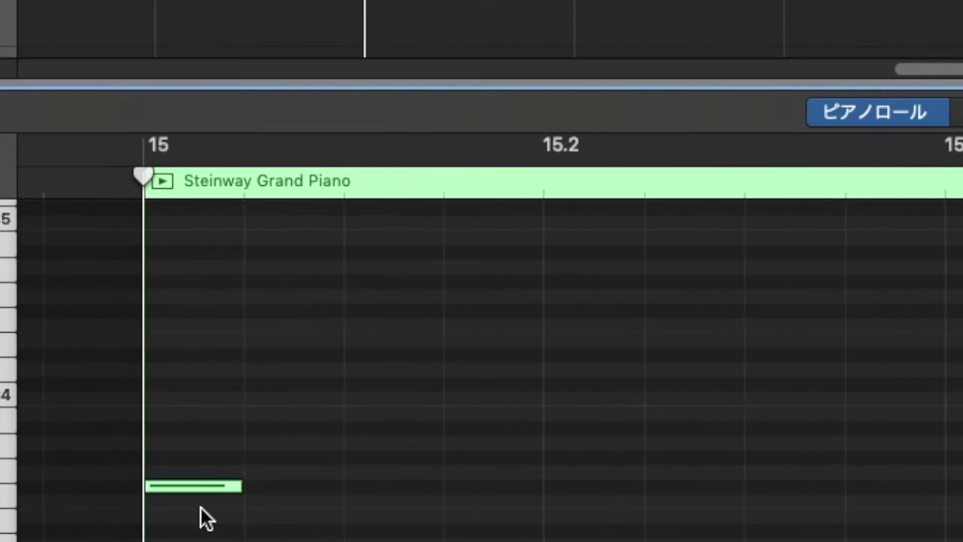
Step: Delete the sixteenth trial note at the start of bar 15
{"action": "key", "text": "super+Left"}
{"action": "key", "text": "super+Left"}
{"action": "key", "text": "super+Left"}
{"action": "key", "text": "super+Left"}
{"action": "left_click_drag", "start_coordinate": [281, 541], "coordinate": [130, 480]}
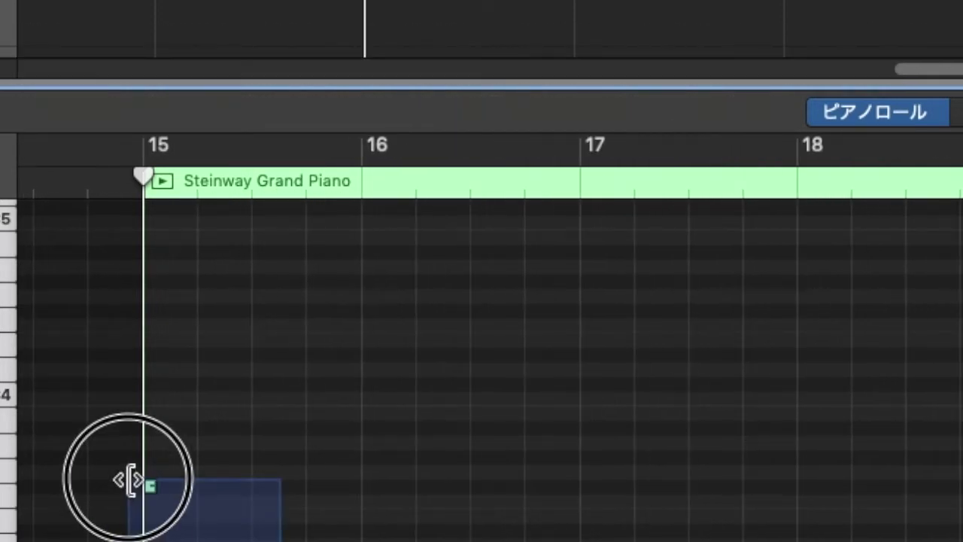
{"action": "key", "text": "BackSpace"}
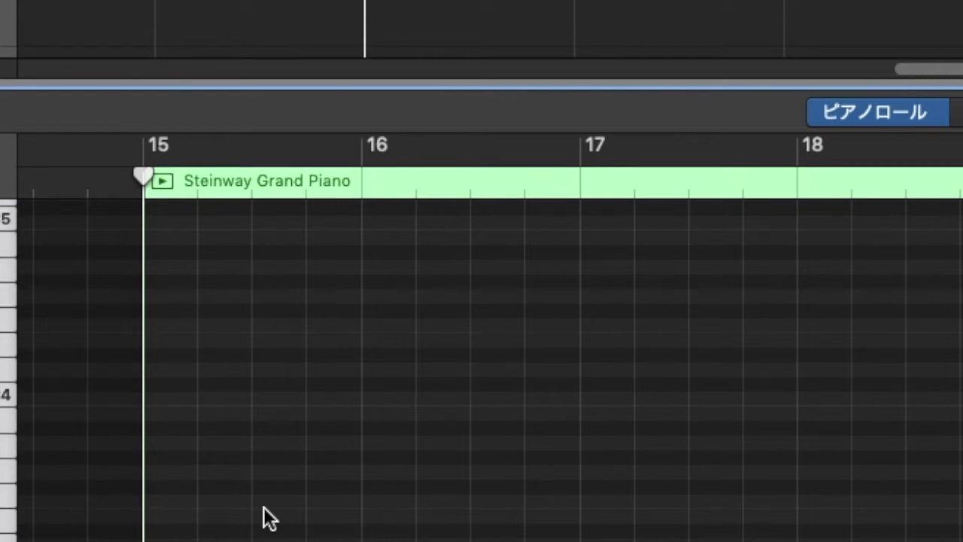
{"action": "key", "text": "super+Right"}
{"action": "key", "text": "super+Right"}
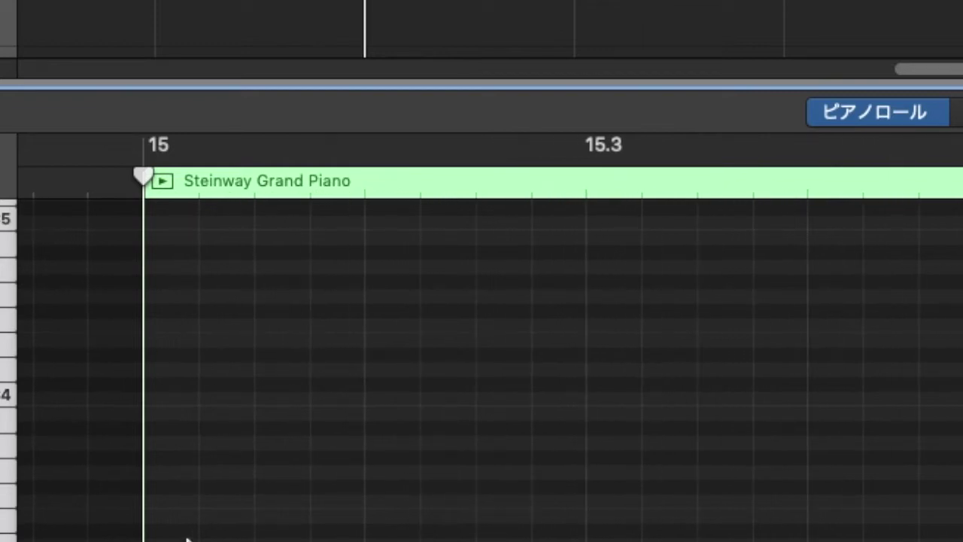
{"action": "key", "text": "super+Left"}
{"action": "key", "text": "super+Left"}
{"action": "key", "text": "super+Right"}
{"action": "key", "text": "super+Right"}
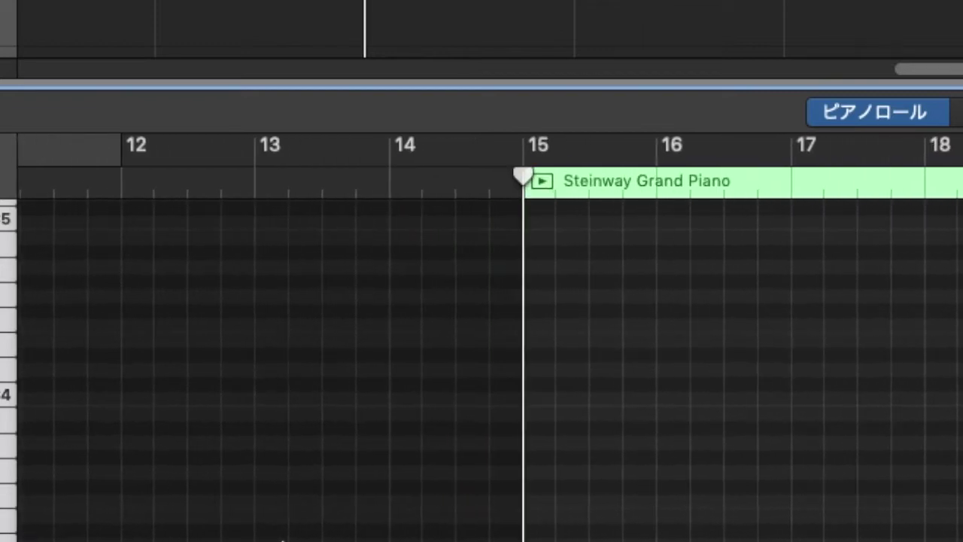
{"action": "scroll", "coordinate": [282, 541], "scroll_direction": "right", "scroll_amount": 5}
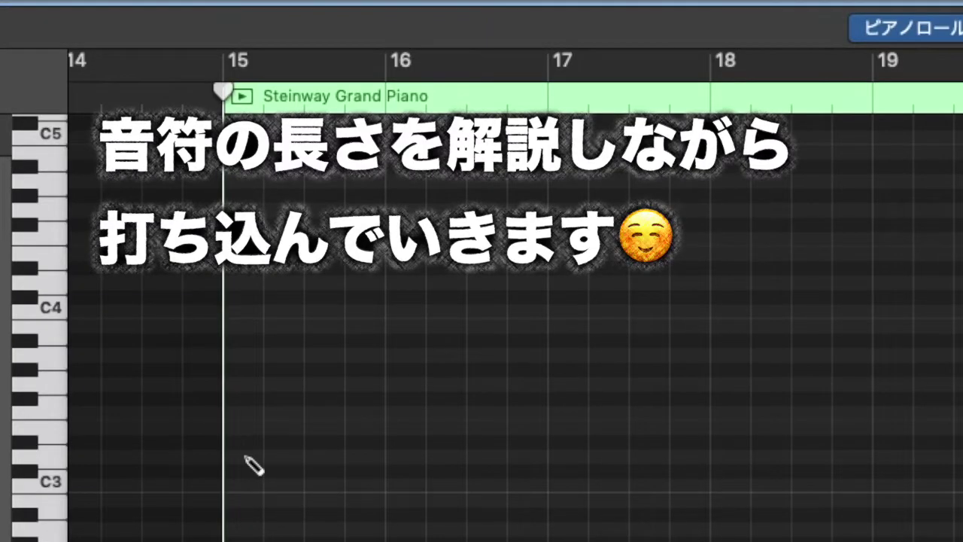
Step: Draw a D3 note filling bar 15, halve its length, and restore it to the full bar
{"action": "left_click", "coordinate": [247, 455]}
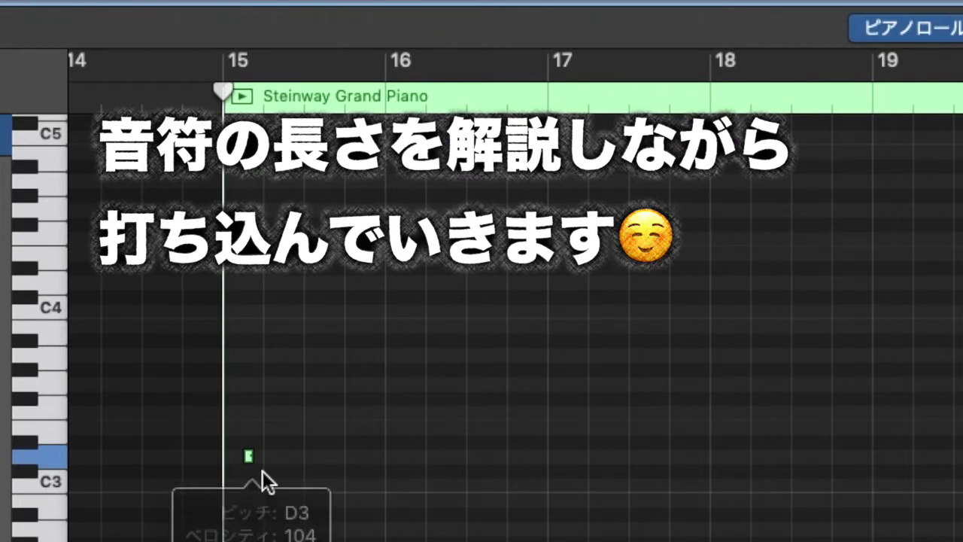
{"action": "left_click_drag", "start_coordinate": [250, 456], "coordinate": [378, 531]}
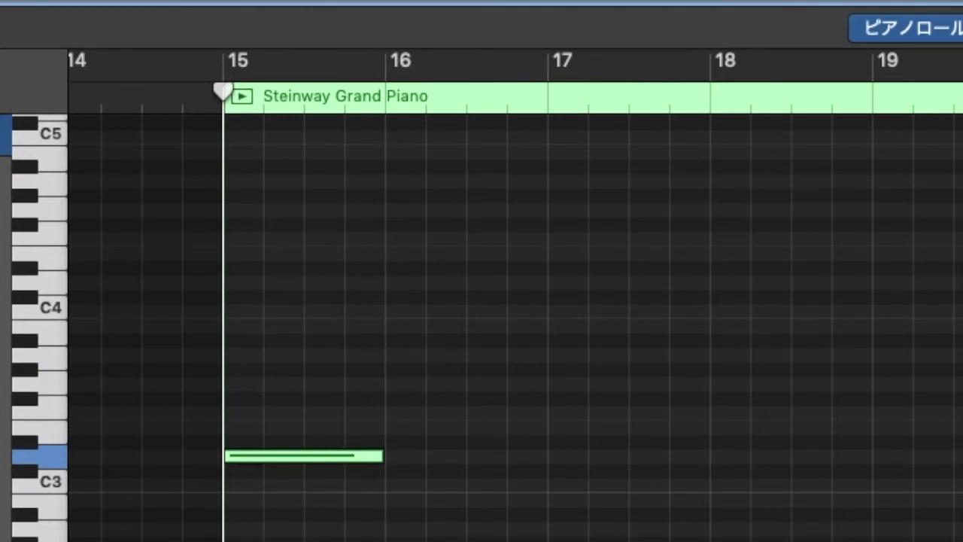
{"action": "left_click_drag", "start_coordinate": [380, 464], "coordinate": [302, 475]}
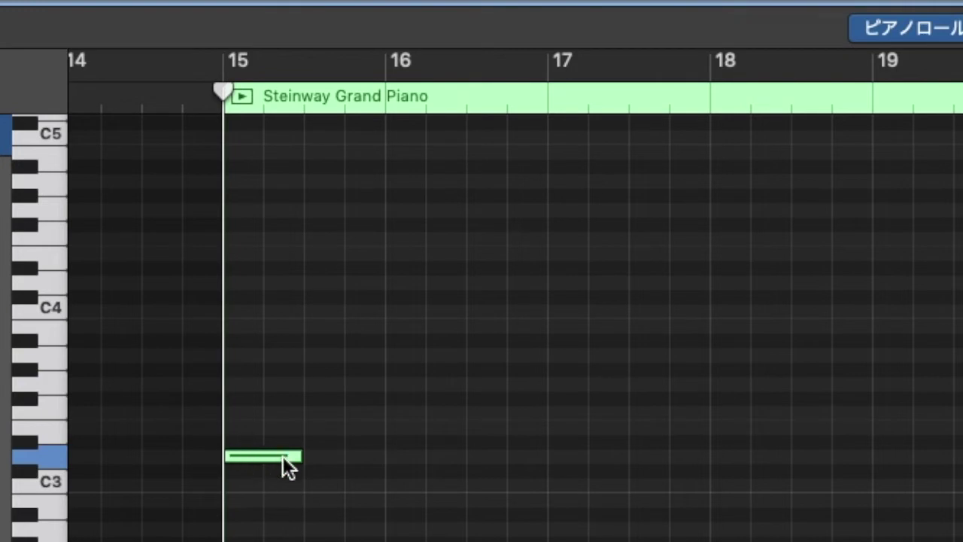
{"action": "left_click_drag", "start_coordinate": [296, 459], "coordinate": [373, 466]}
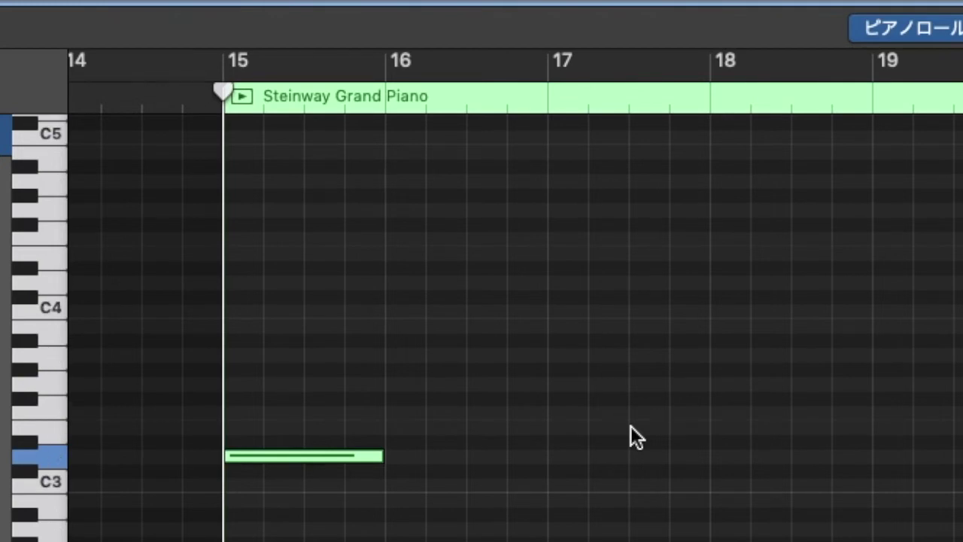
Step: Delete the D3 note in bar 15 and play the arrangement from there
{"action": "left_click_drag", "start_coordinate": [323, 357], "coordinate": [280, 527]}
{"action": "key", "text": "Delete"}
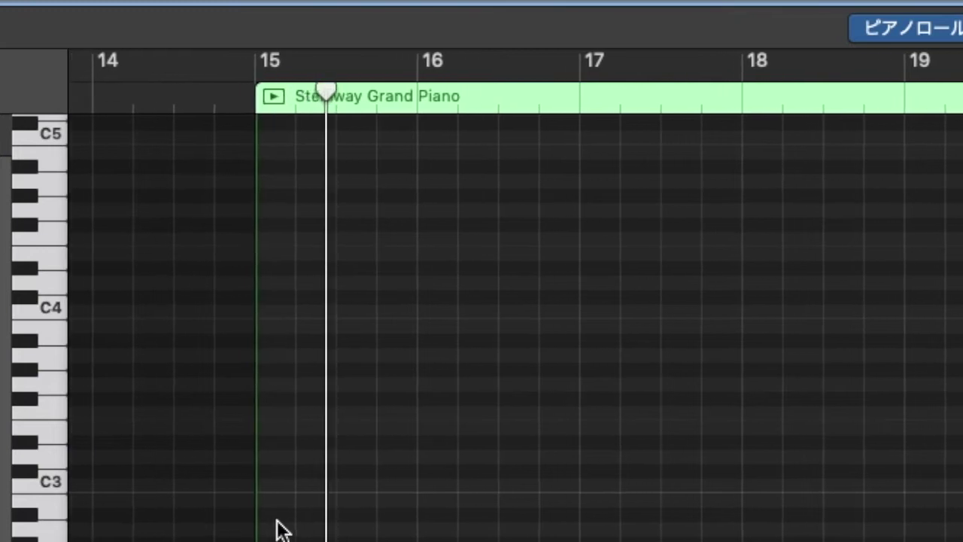
{"action": "key", "text": "space"}
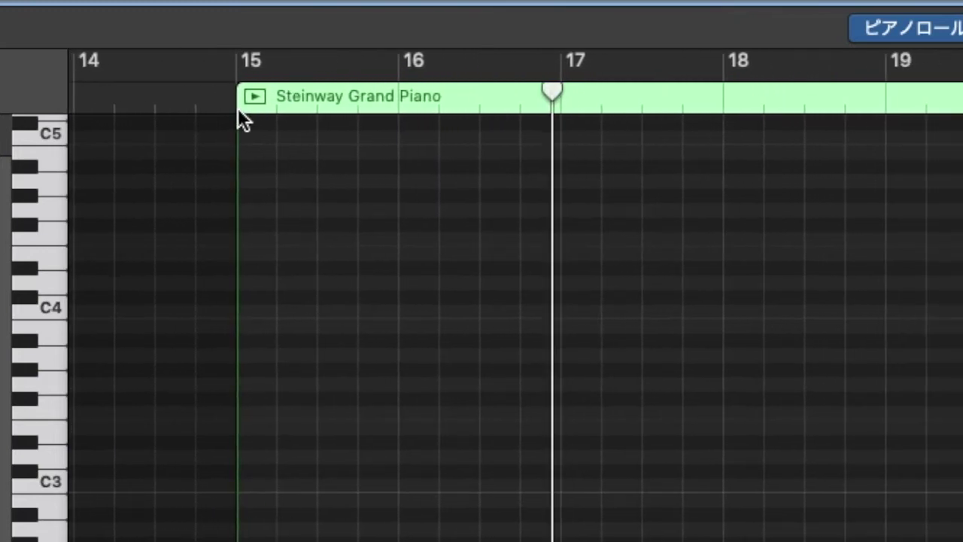
Step: Add a D3 half note starting at bar 15 and play it back from there
{"action": "left_click", "coordinate": [238, 108]}
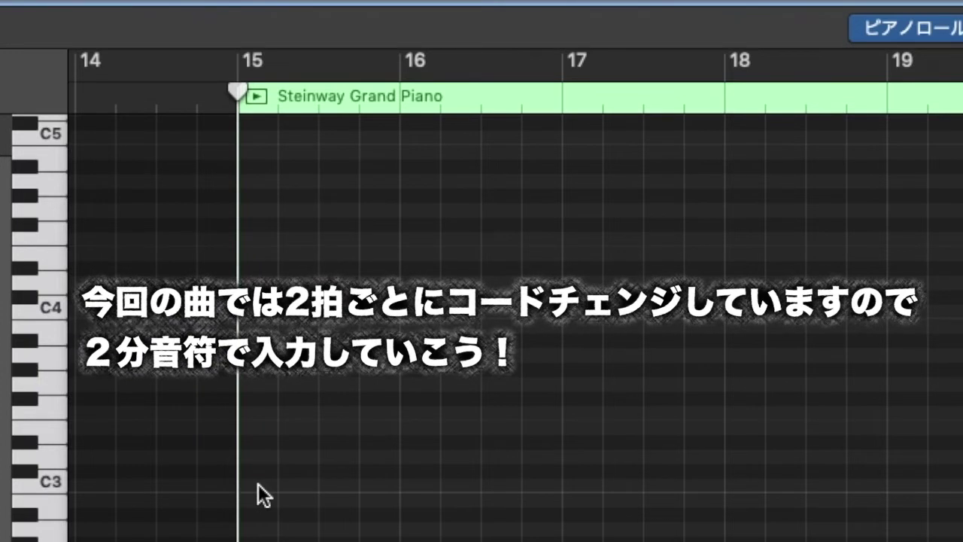
{"action": "left_click", "coordinate": [261, 456]}
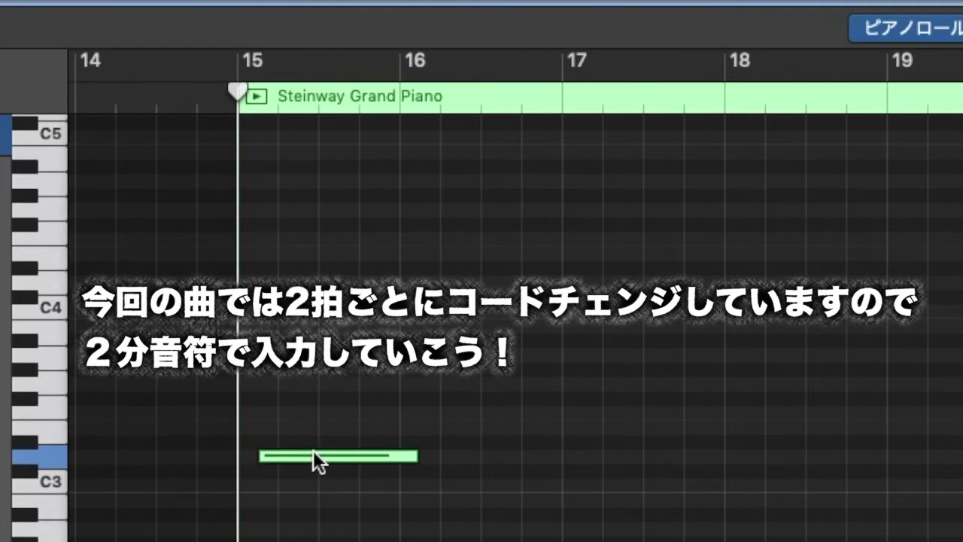
{"action": "left_click_drag", "start_coordinate": [313, 456], "coordinate": [301, 457]}
{"action": "left_click_drag", "start_coordinate": [396, 457], "coordinate": [321, 482]}
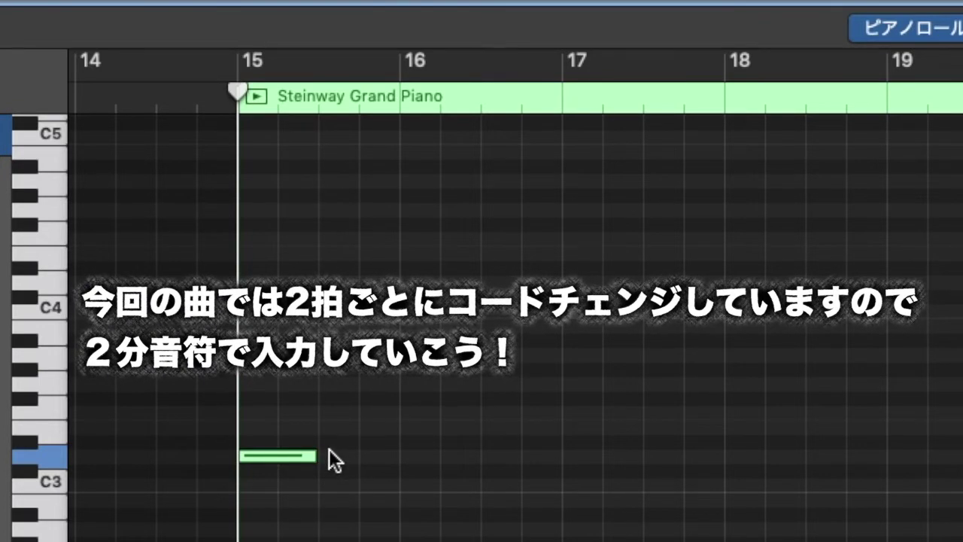
{"action": "key", "text": "space"}
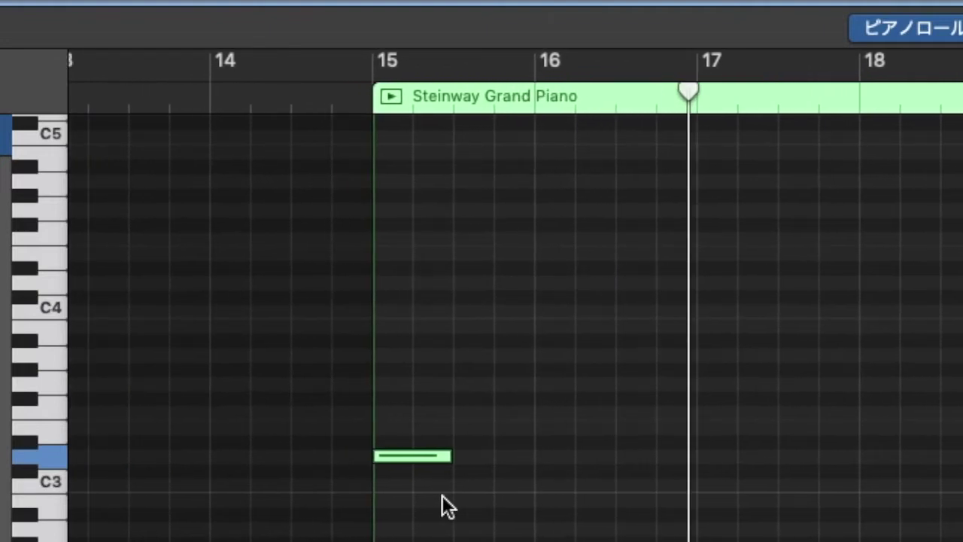
{"action": "key", "text": "space"}
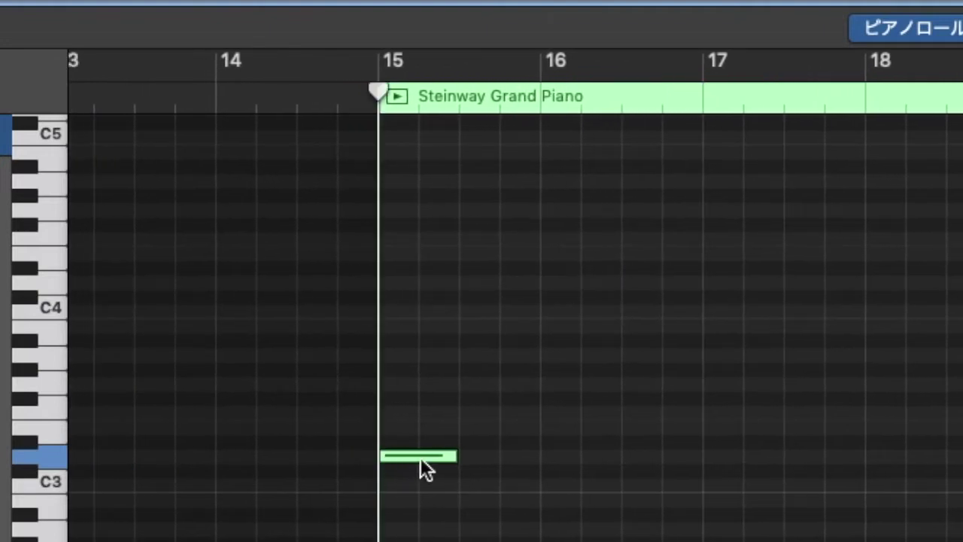
Step: Add F3 and A3 half notes above the D3 and align both with the start of bar 15
{"action": "scroll", "coordinate": [568, 503], "scroll_direction": "right", "scroll_amount": 3}
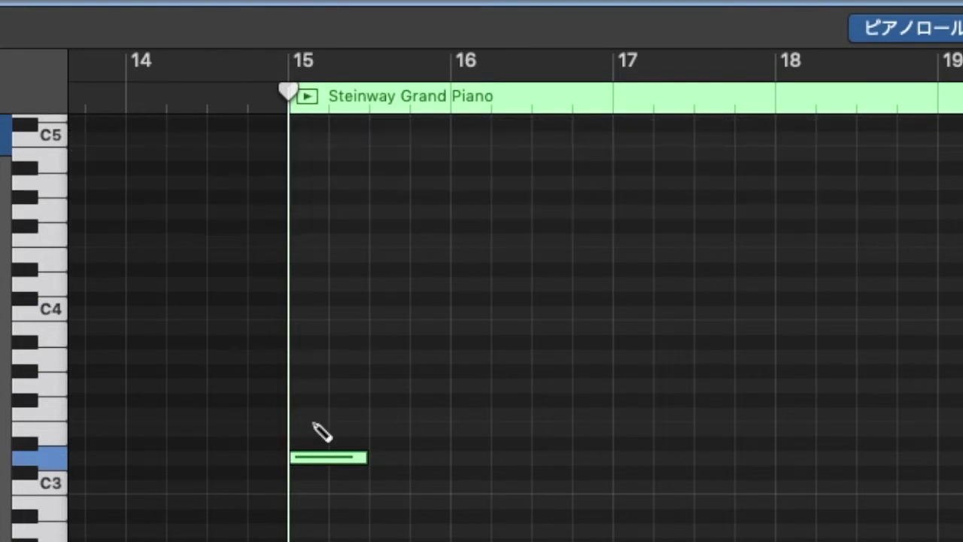
{"action": "left_click", "coordinate": [307, 413]}
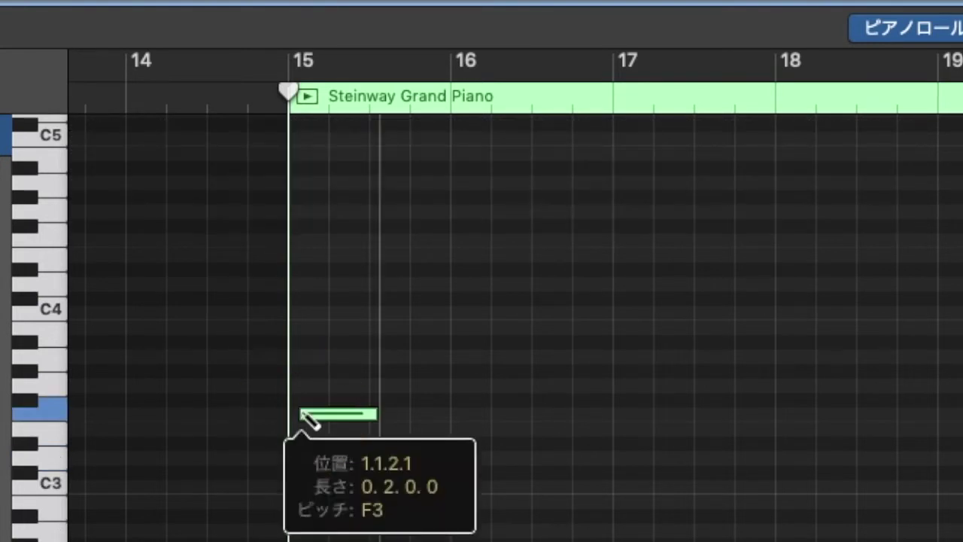
{"action": "left_click", "coordinate": [304, 355]}
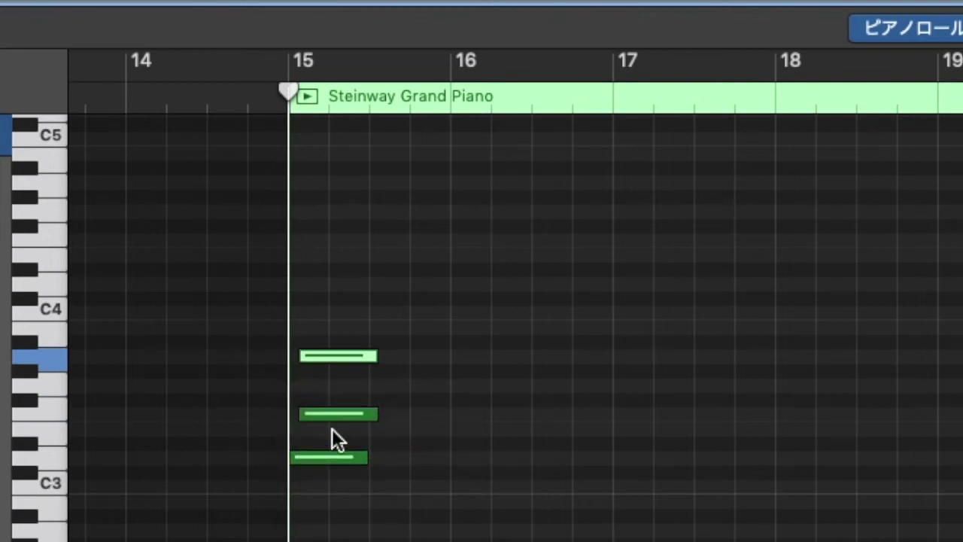
{"action": "left_click_drag", "start_coordinate": [332, 417], "coordinate": [311, 413]}
{"action": "left_click", "coordinate": [328, 358]}
{"action": "left_click_drag", "start_coordinate": [327, 351], "coordinate": [320, 350]}
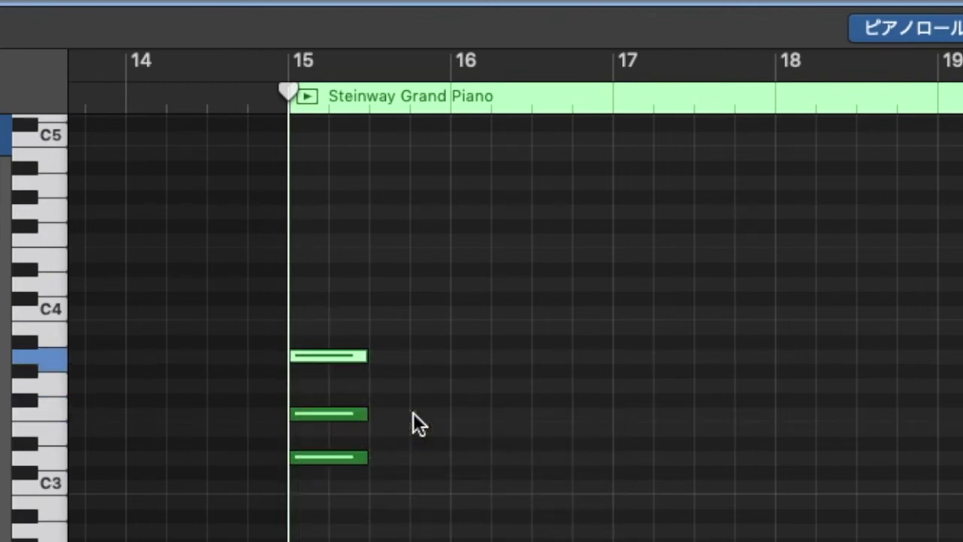
Step: Audition a black key on the keyboard and play the three-note chord from just before bar 15
{"action": "key", "text": "super+Right"}
{"action": "key", "text": "super+Left"}
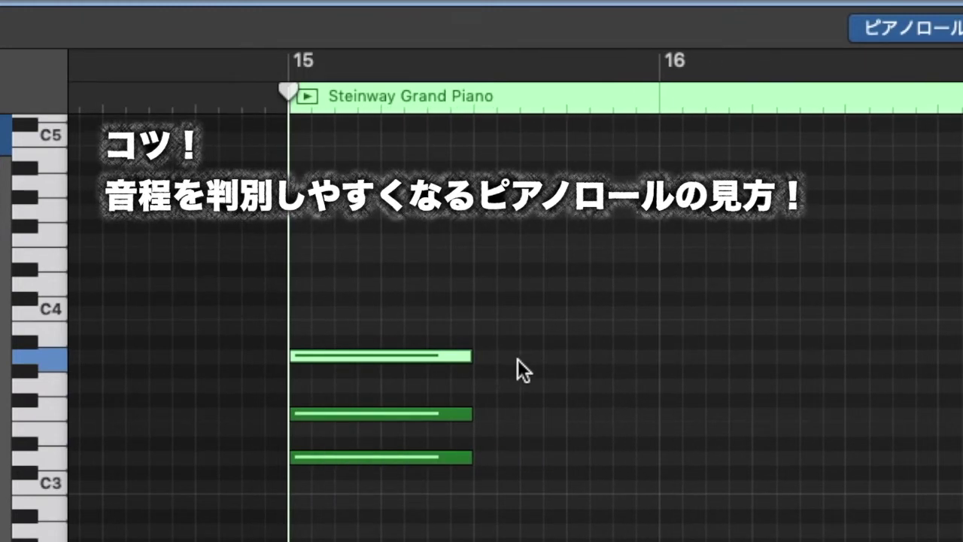
{"action": "left_click", "coordinate": [28, 370]}
{"action": "left_click", "coordinate": [28, 372]}
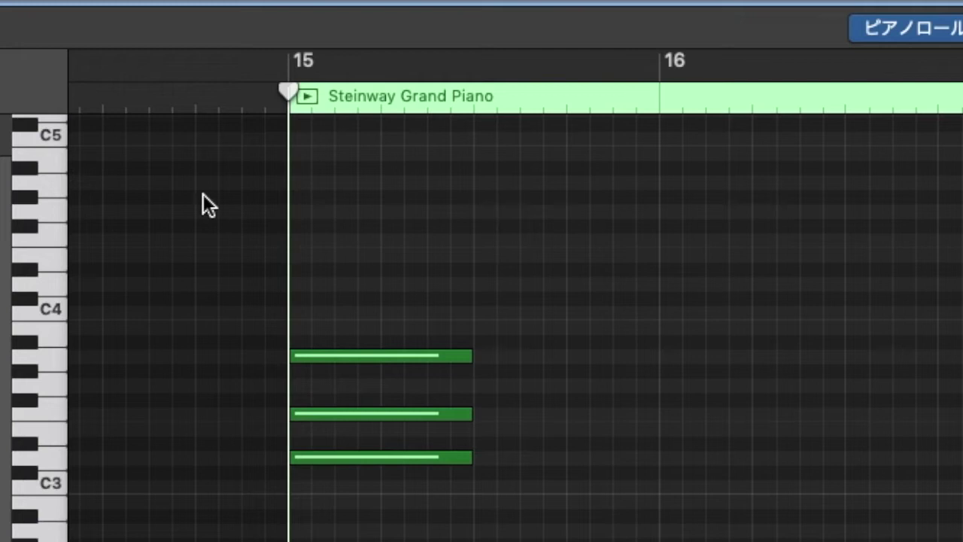
{"action": "left_click", "coordinate": [261, 110]}
{"action": "key", "text": "space"}
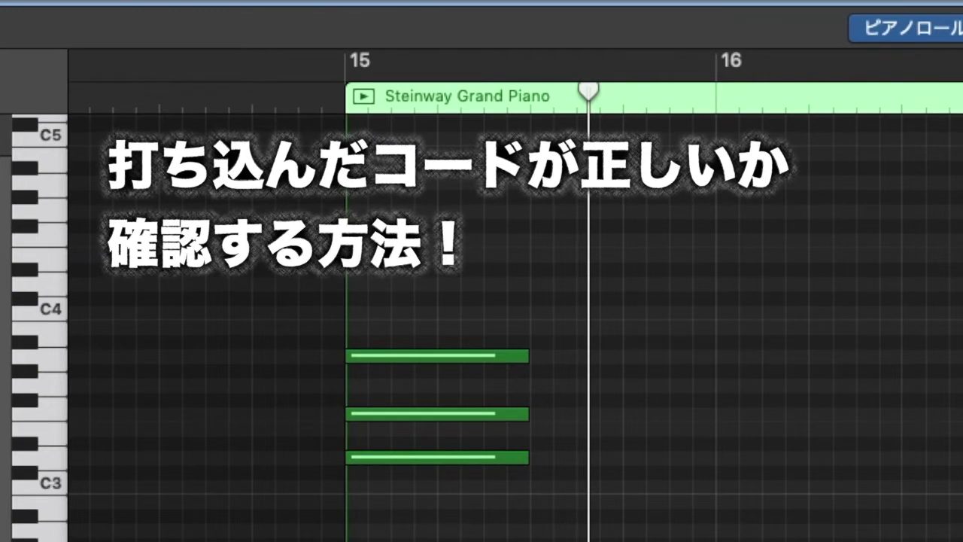
Step: Select the three notes in bar 15 and try transposing them up and down by semitones
{"action": "left_click_drag", "start_coordinate": [418, 254], "coordinate": [474, 522]}
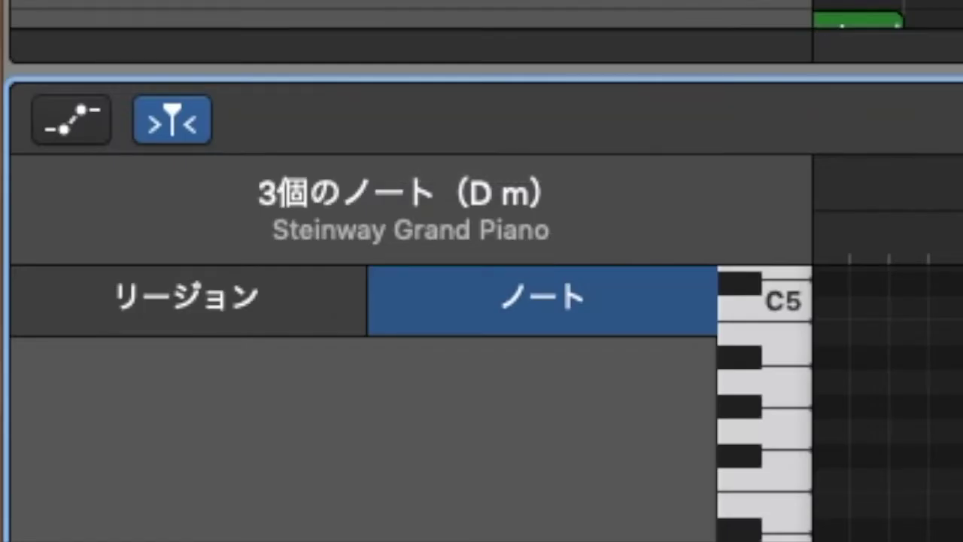
{"action": "key", "text": "alt+Up"}
{"action": "key", "text": "alt+Up"}
{"action": "key", "text": "alt+Down"}
{"action": "key", "text": "alt+Down"}
{"action": "key", "text": "alt+Down"}
{"action": "key", "text": "alt+Up"}
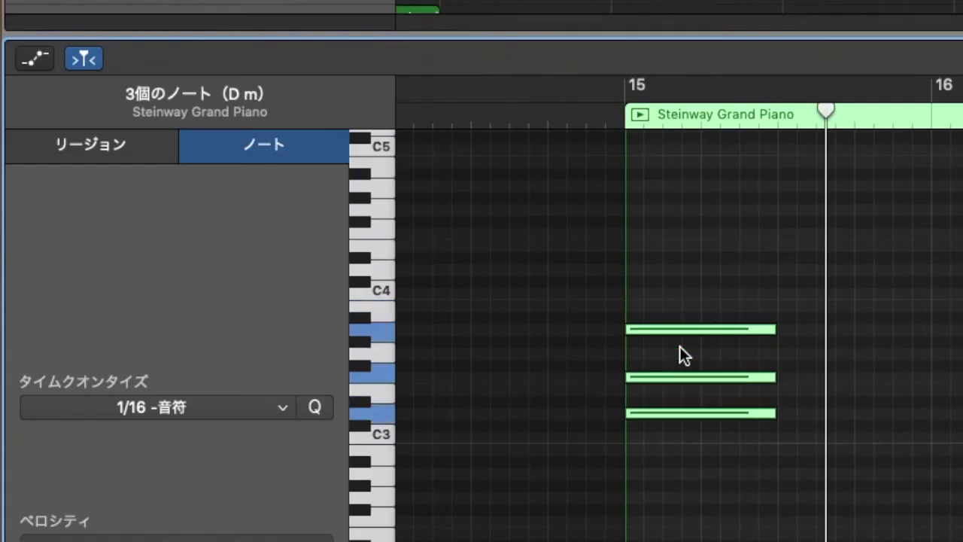
{"action": "key", "text": "alt+Down"}
{"action": "key", "text": "alt+Up"}
{"action": "key", "text": "alt+Up"}
{"action": "key", "text": "alt+Down"}
{"action": "key", "text": "alt+Down"}
{"action": "key", "text": "alt+Up"}
Step: Reselect all three notes of the chord in bar 15 to check its chord name
{"action": "left_click", "coordinate": [646, 287]}
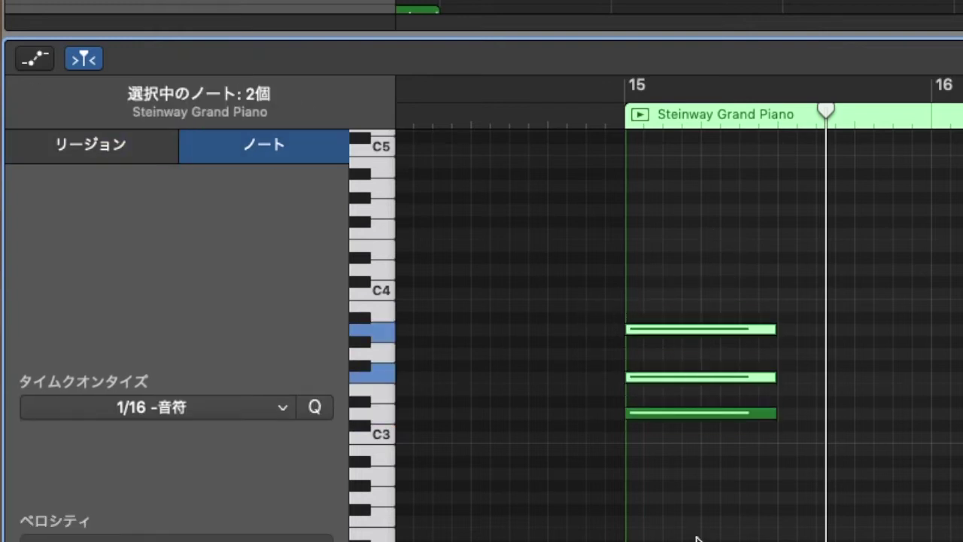
{"action": "left_click_drag", "start_coordinate": [711, 518], "coordinate": [688, 284]}
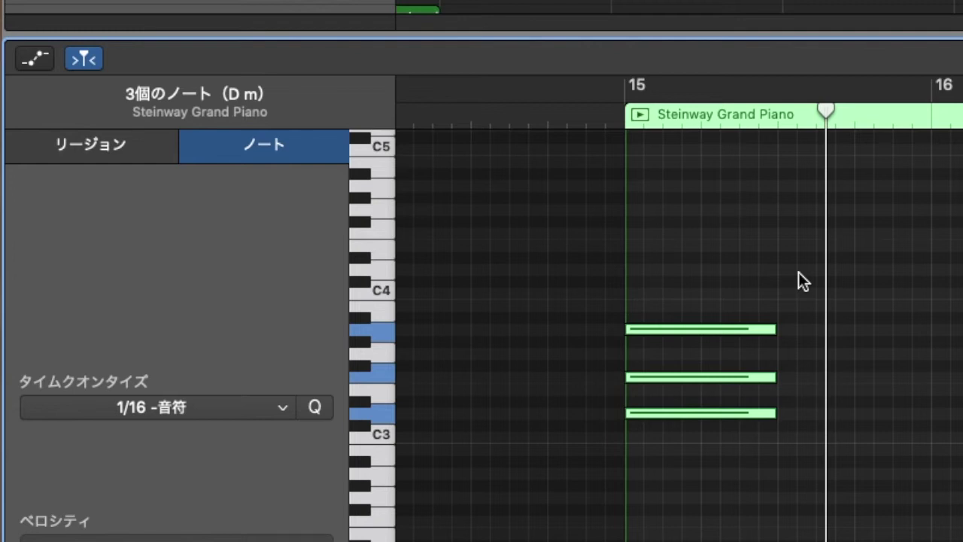
{"action": "scroll", "coordinate": [799, 272], "scroll_direction": "right", "scroll_amount": 3}
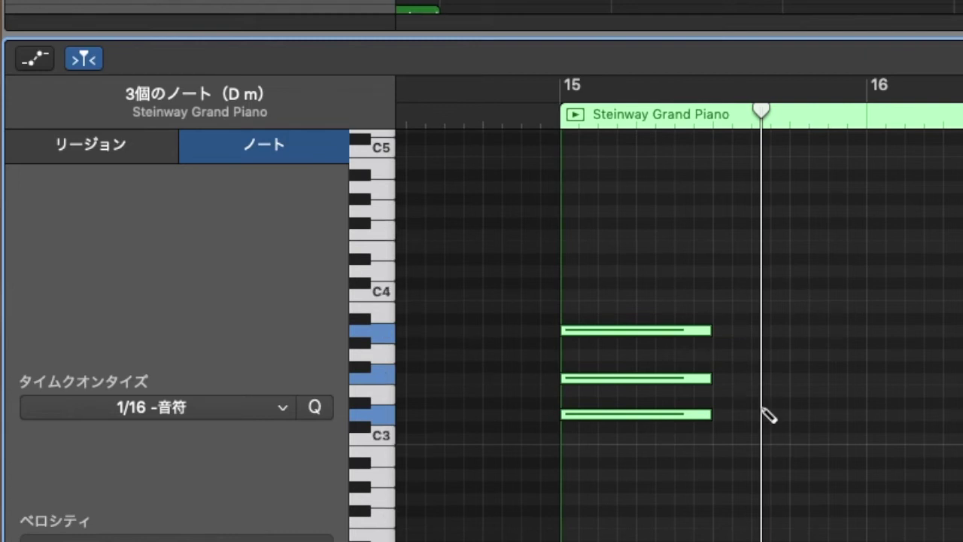
Step: Enter a trial three-note chord on F3 in the second half of bar 15 and delete it
{"action": "left_click", "coordinate": [724, 380]}
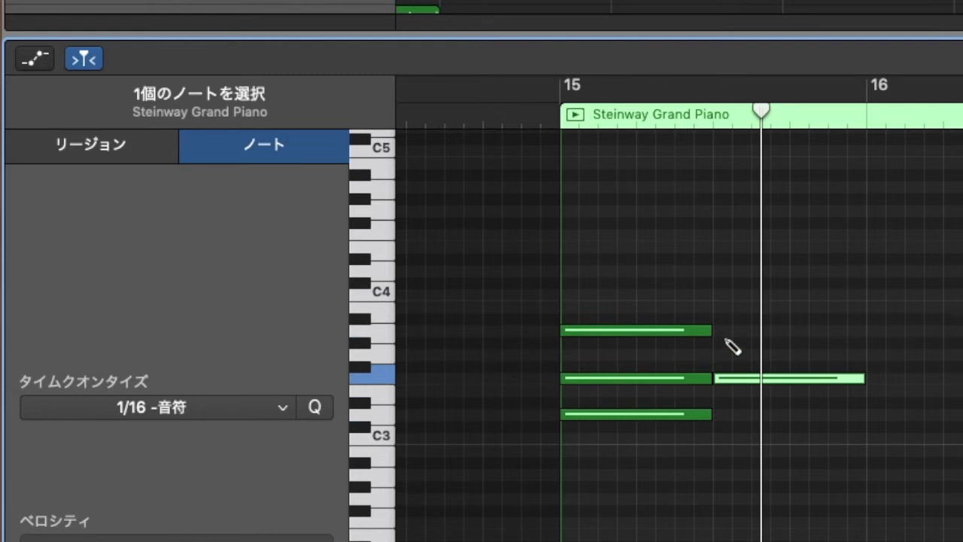
{"action": "left_click", "coordinate": [724, 342]}
{"action": "left_click", "coordinate": [721, 295]}
{"action": "left_click_drag", "start_coordinate": [783, 271], "coordinate": [809, 492]}
{"action": "key", "text": "Delete"}
Step: Copy the Dm chord in bar 15 and paste three copies back to back from beat 3 to fill bars 15 and 16
{"action": "left_click_drag", "start_coordinate": [653, 269], "coordinate": [665, 496]}
{"action": "left_click_drag", "start_coordinate": [605, 269], "coordinate": [690, 468]}
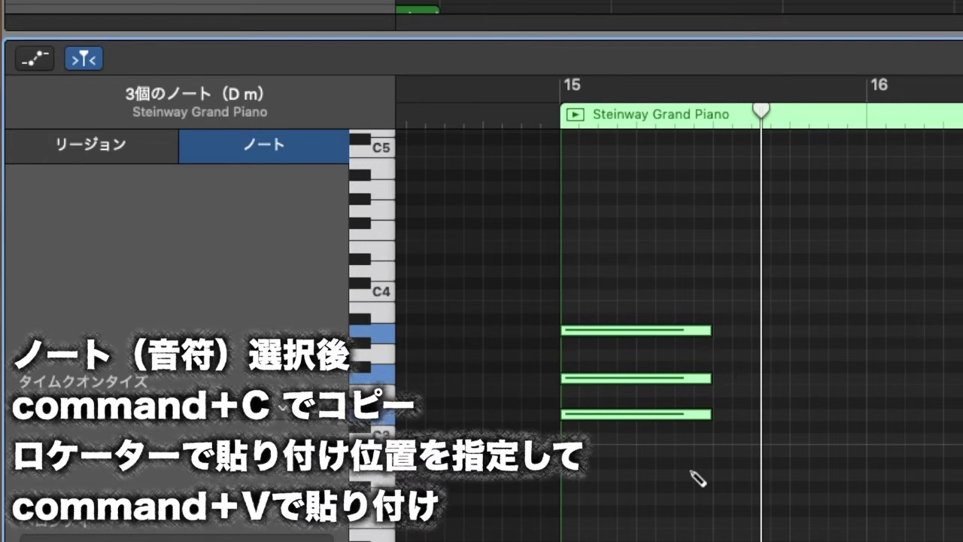
{"action": "left_click", "coordinate": [711, 120]}
{"action": "left_click", "coordinate": [760, 119]}
{"action": "left_click", "coordinate": [715, 118]}
{"action": "left_click", "coordinate": [662, 115]}
{"action": "left_click", "coordinate": [720, 114]}
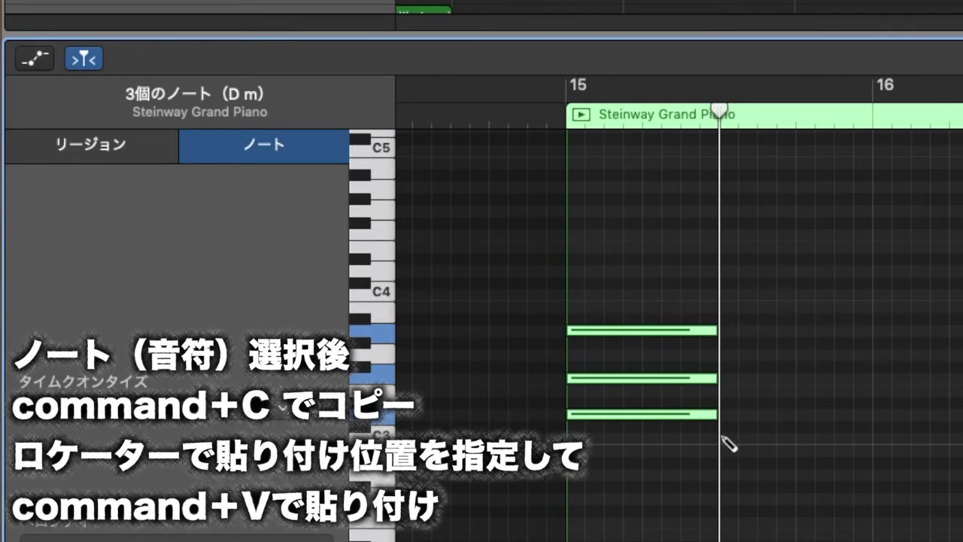
{"action": "key", "text": "super+v"}
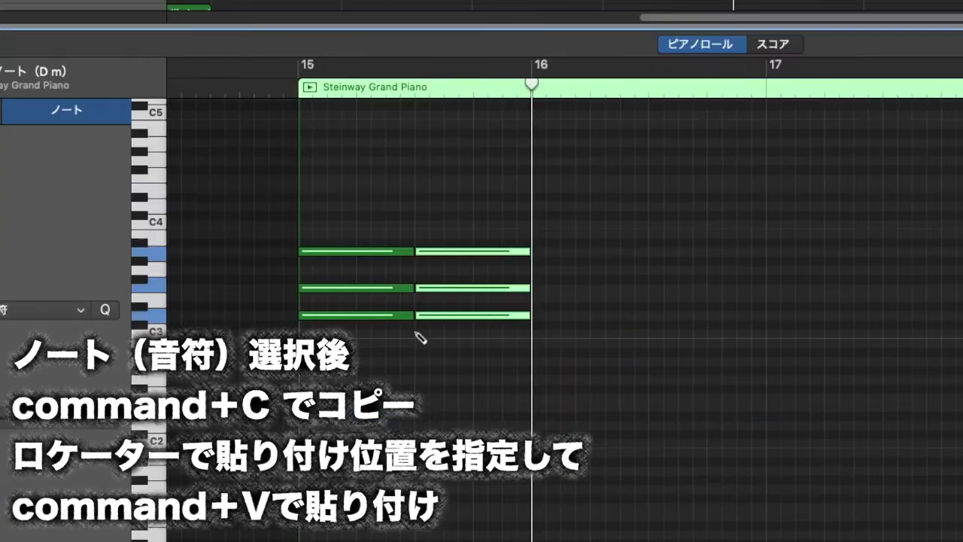
{"action": "key", "text": "super+v"}
{"action": "key", "text": "super+v"}
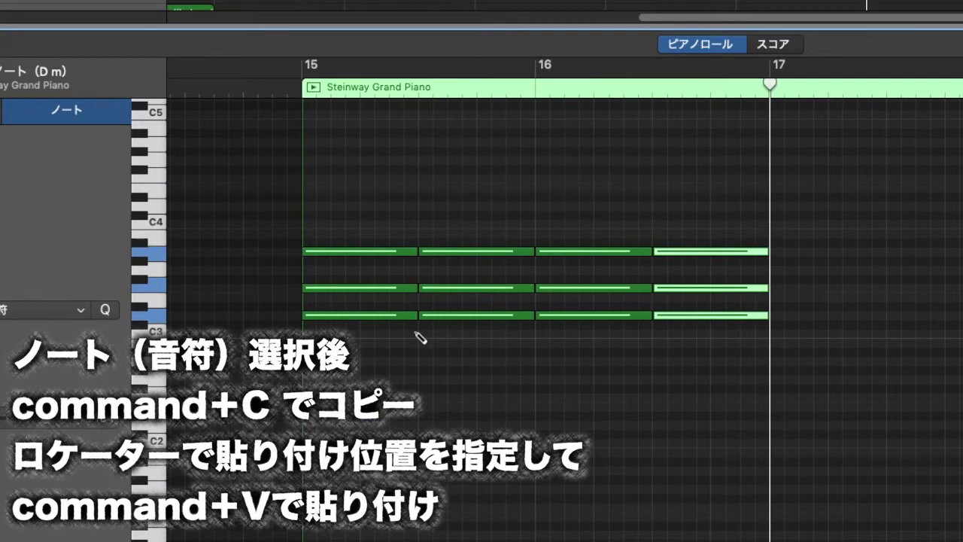
Step: Paste two more Dm chords into bar 17 and delete them both
{"action": "key", "text": "super+v"}
{"action": "key", "text": "super+v"}
{"action": "scroll", "coordinate": [226, 312], "scroll_direction": "left", "scroll_amount": 1}
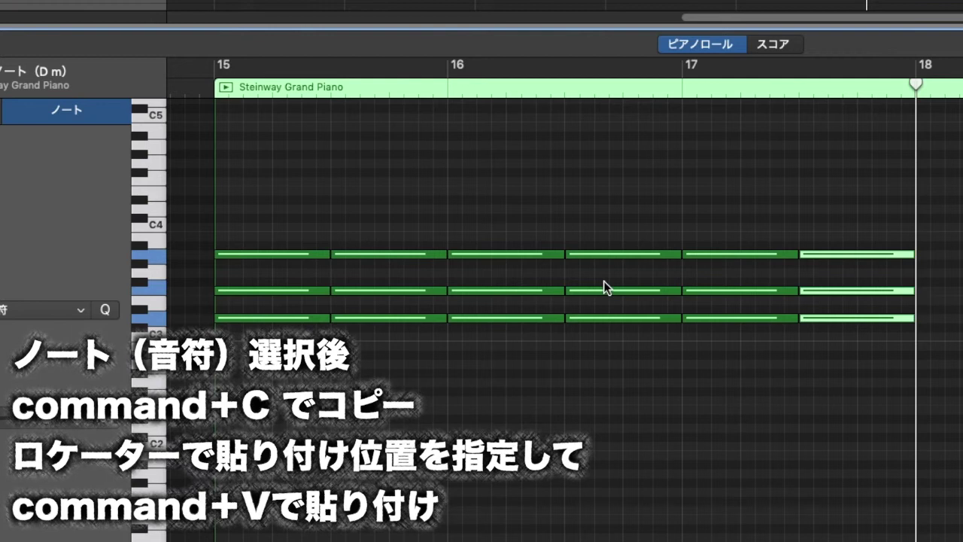
{"action": "left_click_drag", "start_coordinate": [711, 221], "coordinate": [960, 416]}
{"action": "key", "text": "Delete"}
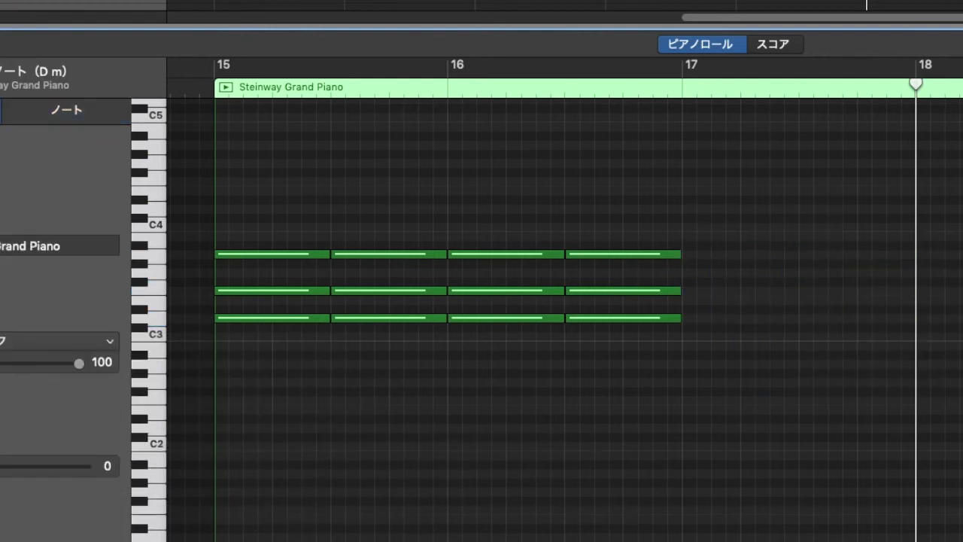
Step: Rewind and play back the four Dm chords in bars 15 and 16
{"action": "scroll", "coordinate": [629, 417], "scroll_direction": "left", "scroll_amount": 2}
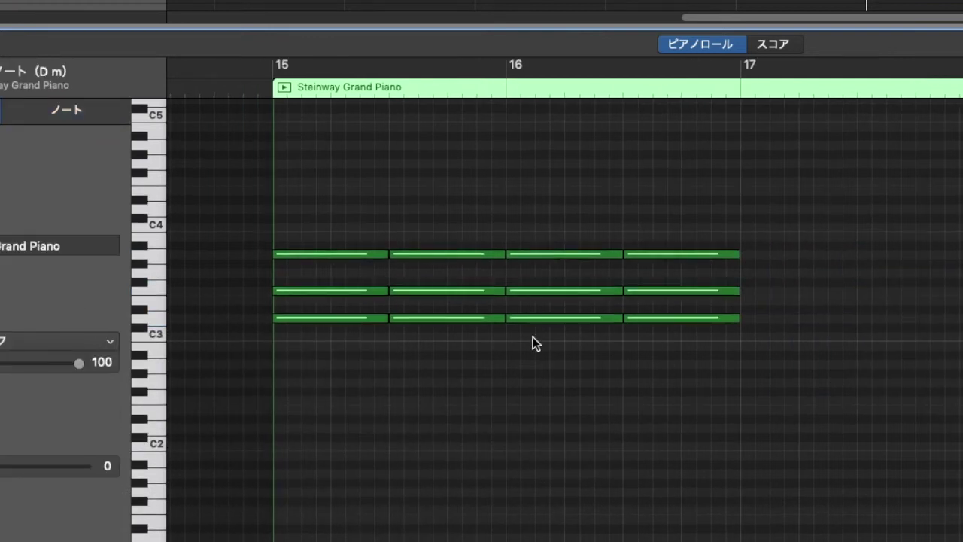
{"action": "key", "text": "comma"}
{"action": "key", "text": "comma"}
{"action": "key", "text": "comma"}
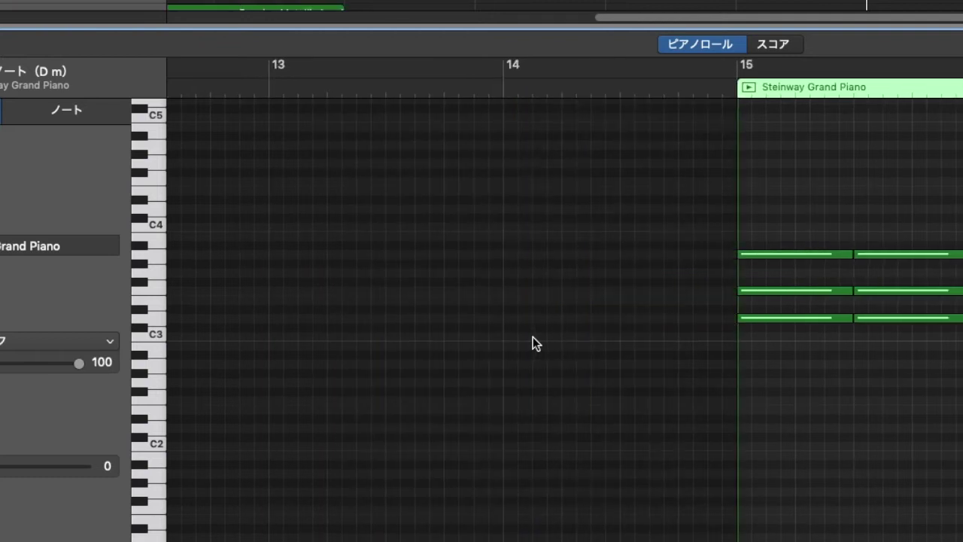
{"action": "scroll", "coordinate": [533, 336], "scroll_direction": "right", "scroll_amount": 10}
{"action": "key", "text": "space"}
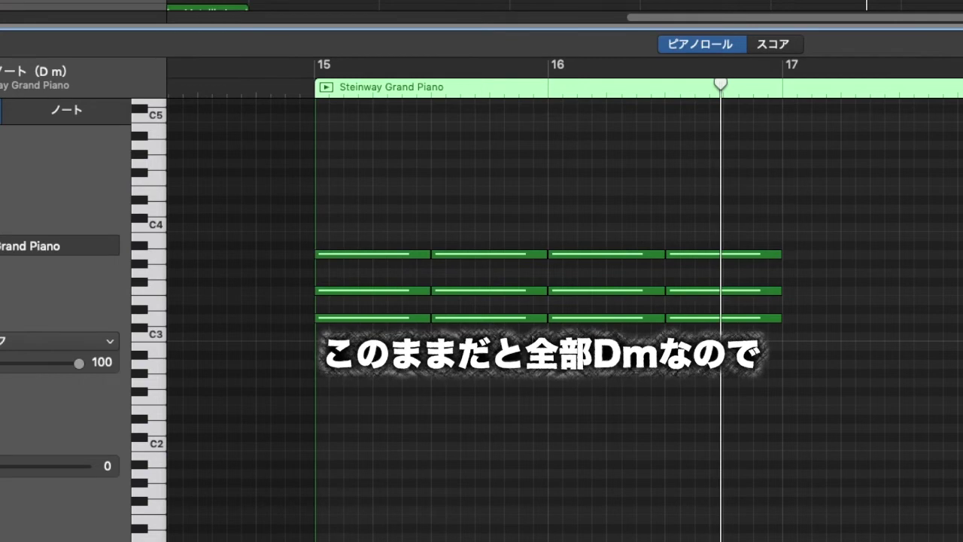
Step: Select the second chord in bar 15 and try transposing it up and down in semitone steps
{"action": "left_click_drag", "start_coordinate": [477, 178], "coordinate": [495, 313]}
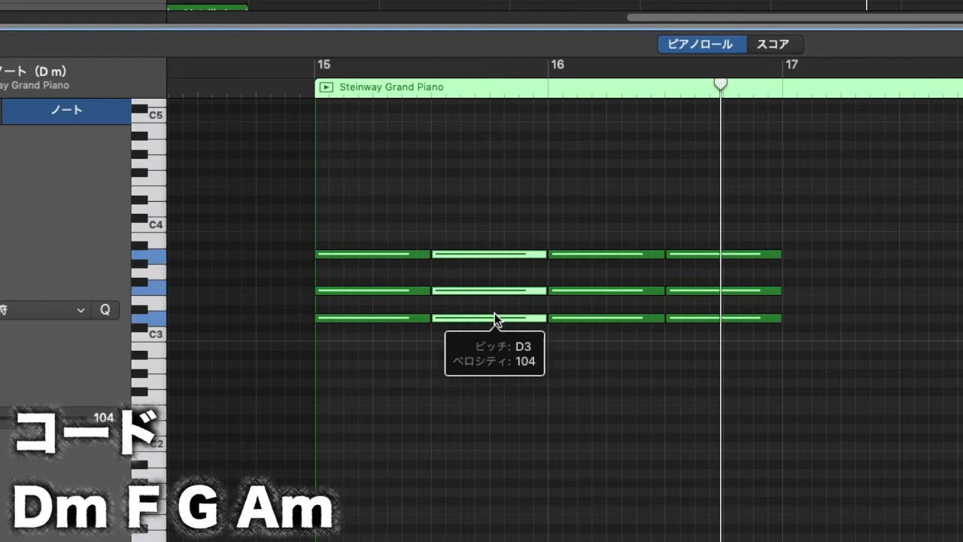
{"action": "mouse_move", "coordinate": [496, 321]}
{"action": "left_mouse_down"}
{"action": "mouse_move", "coordinate": [497, 273]}
{"action": "mouse_move", "coordinate": [523, 319]}
{"action": "mouse_move", "coordinate": [501, 284]}
{"action": "mouse_move", "coordinate": [490, 297]}
{"action": "mouse_move", "coordinate": [494, 321]}
{"action": "left_mouse_up"}
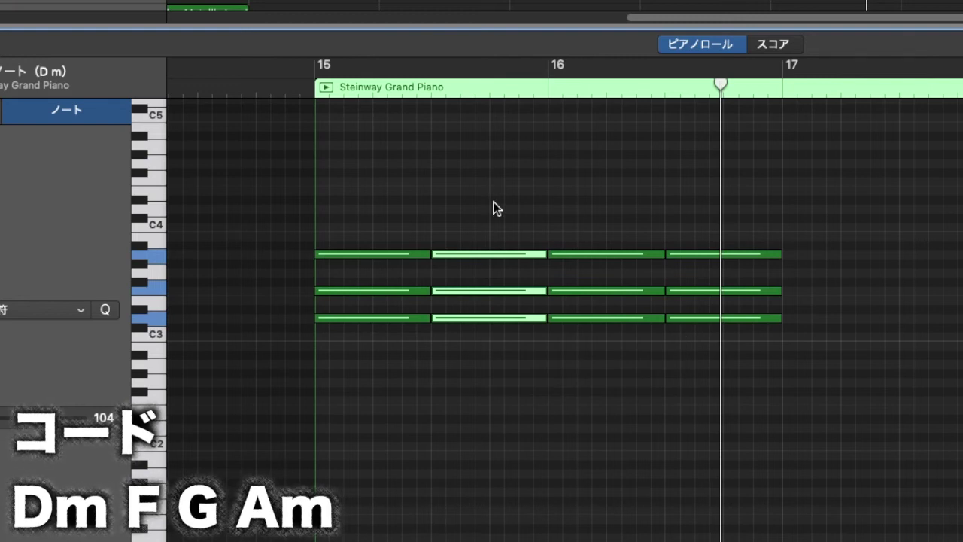
{"action": "key", "text": "alt+Up"}
{"action": "key", "text": "alt+Down"}
{"action": "key", "text": "alt+Down"}
{"action": "key", "text": "alt+Up"}
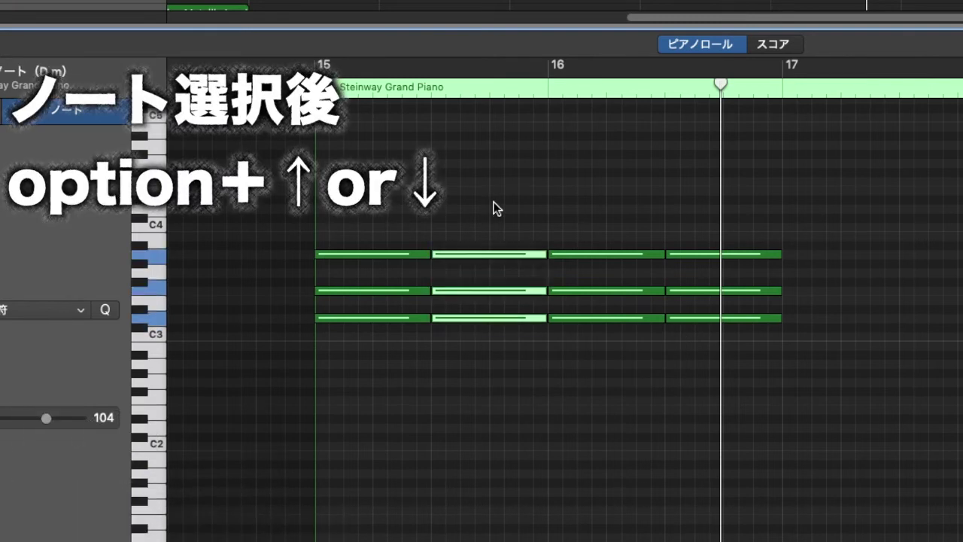
{"action": "key", "text": "alt+Up"}
{"action": "key", "text": "alt+Up"}
{"action": "key", "text": "alt+Up"}
{"action": "key", "text": "alt+Up"}
{"action": "key", "text": "alt+Up"}
{"action": "key", "text": "alt+Up"}
{"action": "key", "text": "alt+Up"}
{"action": "key", "text": "alt+Down"}
{"action": "key", "text": "alt+Down"}
{"action": "key", "text": "alt+Down"}
{"action": "key", "text": "alt+Down"}
{"action": "key", "text": "alt+Down"}
{"action": "key", "text": "alt+Down"}
{"action": "key", "text": "alt+Down"}
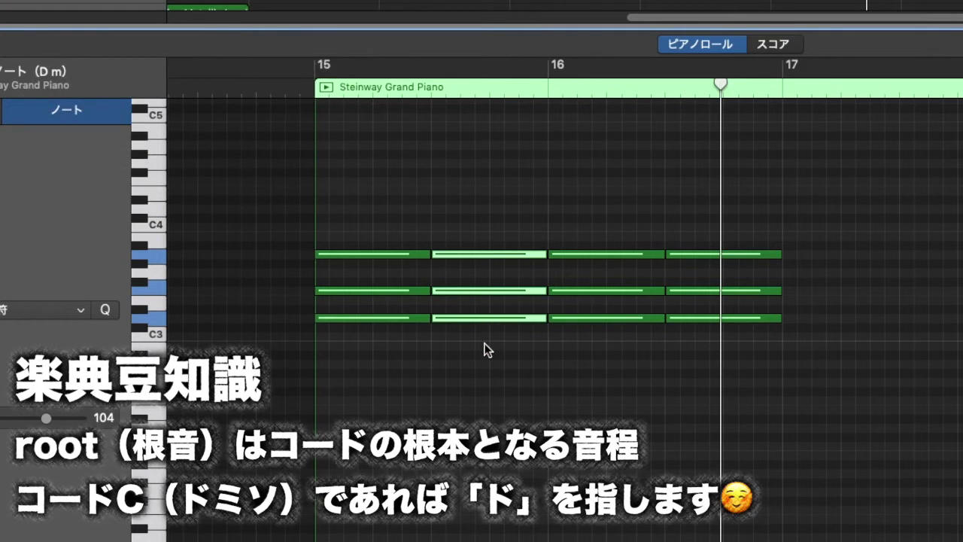
Step: Transpose the three notes of the second chord in bar 15 up three semitones so the root is F3
{"action": "left_click", "coordinate": [486, 349]}
{"action": "left_click", "coordinate": [467, 317]}
{"action": "left_click", "coordinate": [483, 325]}
{"action": "left_click_drag", "start_coordinate": [483, 324], "coordinate": [484, 325]}
{"action": "left_click_drag", "start_coordinate": [483, 221], "coordinate": [495, 332]}
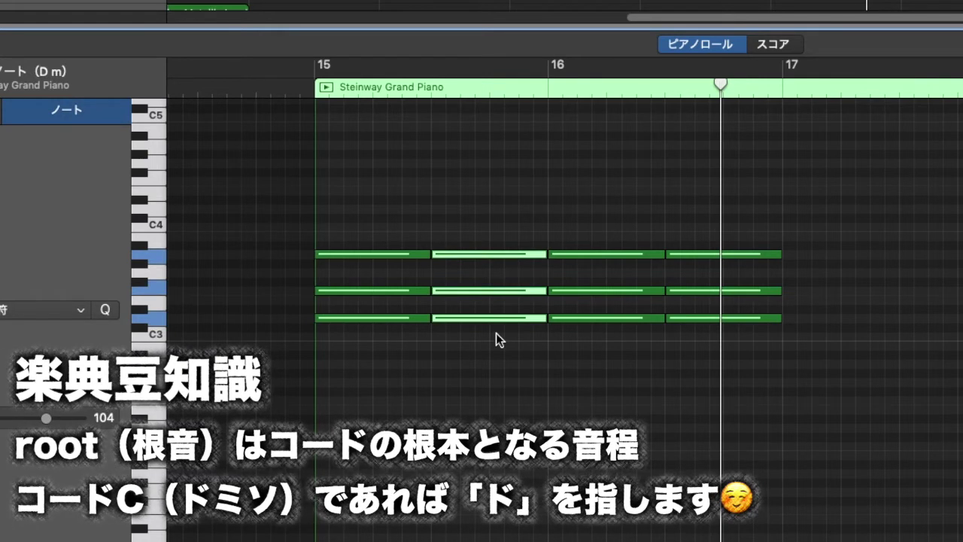
{"action": "key", "text": "alt+Up"}
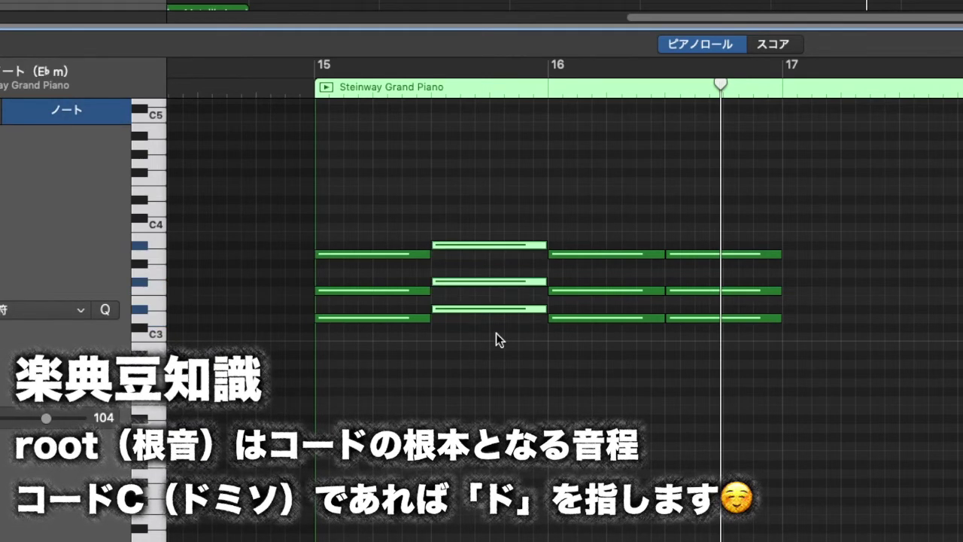
{"action": "key", "text": "alt+Up"}
{"action": "key", "text": "alt+Up"}
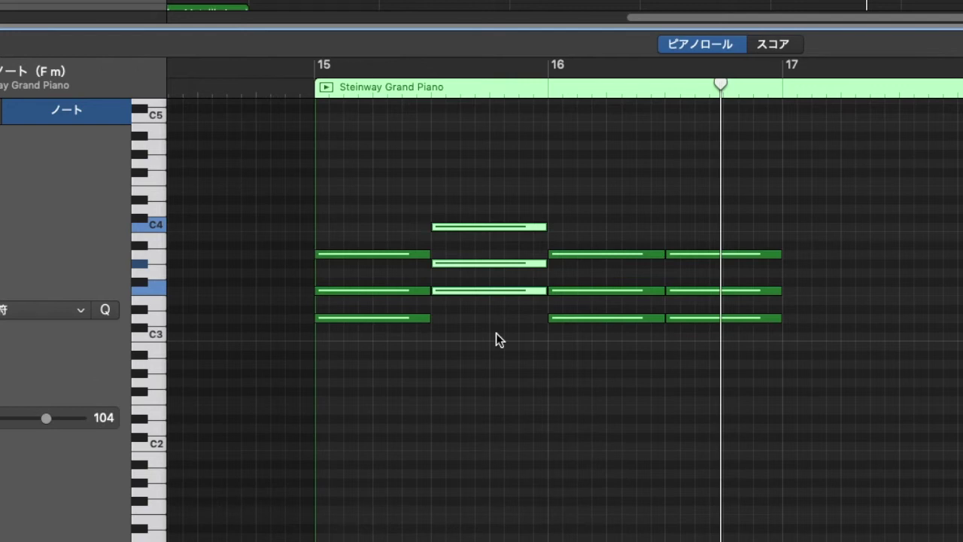
Step: Reselect the raised second chord to check its chord name, and clear the selection
{"action": "left_click_drag", "start_coordinate": [481, 198], "coordinate": [490, 368]}
{"action": "left_click_drag", "start_coordinate": [482, 155], "coordinate": [490, 338]}
{"action": "left_click", "coordinate": [469, 283]}
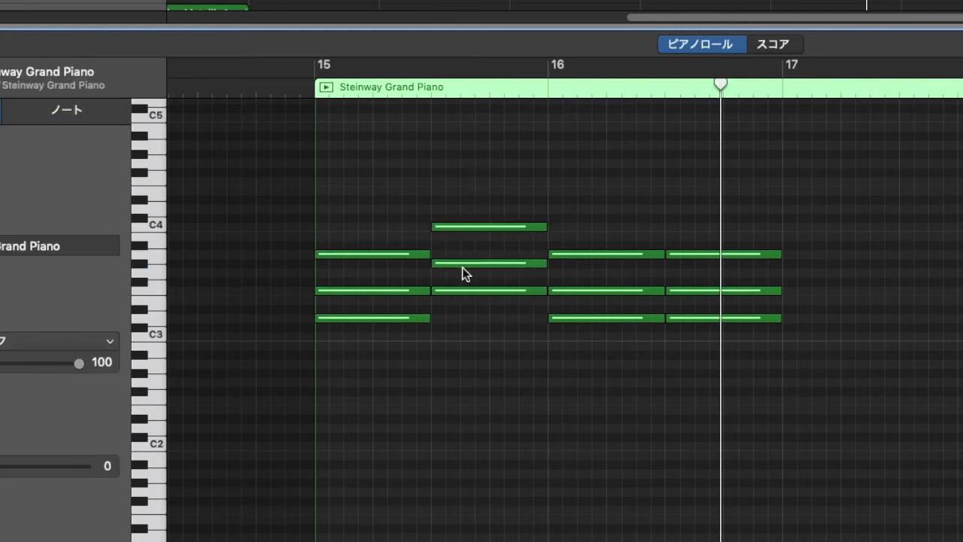
Step: Raise the middle note of the second chord in bar 15 one semitone to A3, and compare its chord name with the first chord's
{"action": "left_click_drag", "start_coordinate": [461, 265], "coordinate": [461, 258]}
{"action": "left_click_drag", "start_coordinate": [473, 203], "coordinate": [481, 355]}
{"action": "left_click_drag", "start_coordinate": [351, 215], "coordinate": [366, 338]}
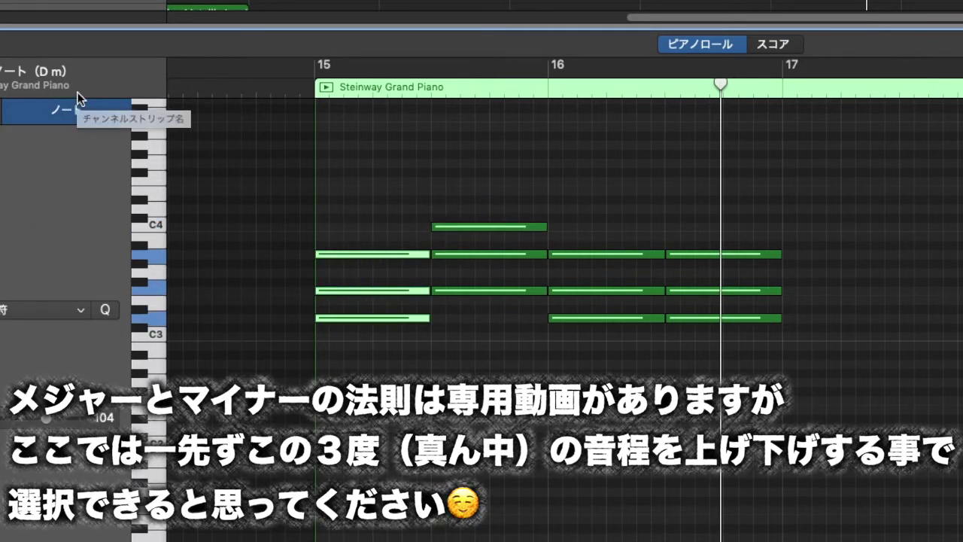
{"action": "left_click_drag", "start_coordinate": [470, 187], "coordinate": [480, 311]}
{"action": "left_click_drag", "start_coordinate": [474, 193], "coordinate": [477, 336]}
{"action": "left_click_drag", "start_coordinate": [478, 197], "coordinate": [477, 324]}
Step: Transpose the three notes of the first chord in bar 16 up five semitones so the root is G3
{"action": "left_click_drag", "start_coordinate": [572, 202], "coordinate": [581, 357]}
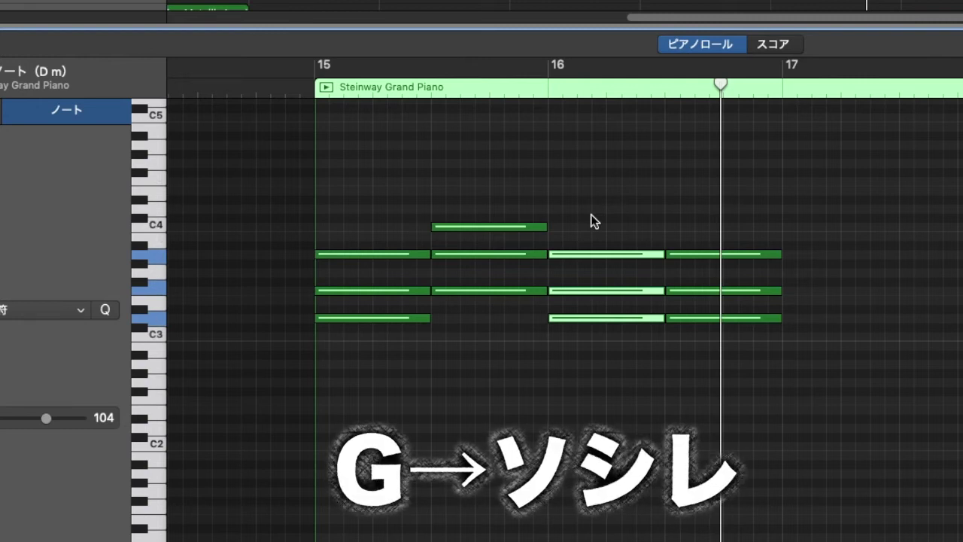
{"action": "key", "text": "alt+Up"}
{"action": "key", "text": "alt+Up"}
{"action": "key", "text": "alt+Up"}
{"action": "key", "text": "alt+Up"}
{"action": "key", "text": "alt+Down"}
{"action": "key", "text": "alt+Up"}
{"action": "key", "text": "alt+Up"}
{"action": "key", "text": "alt+Down"}
{"action": "key", "text": "alt+Up"}
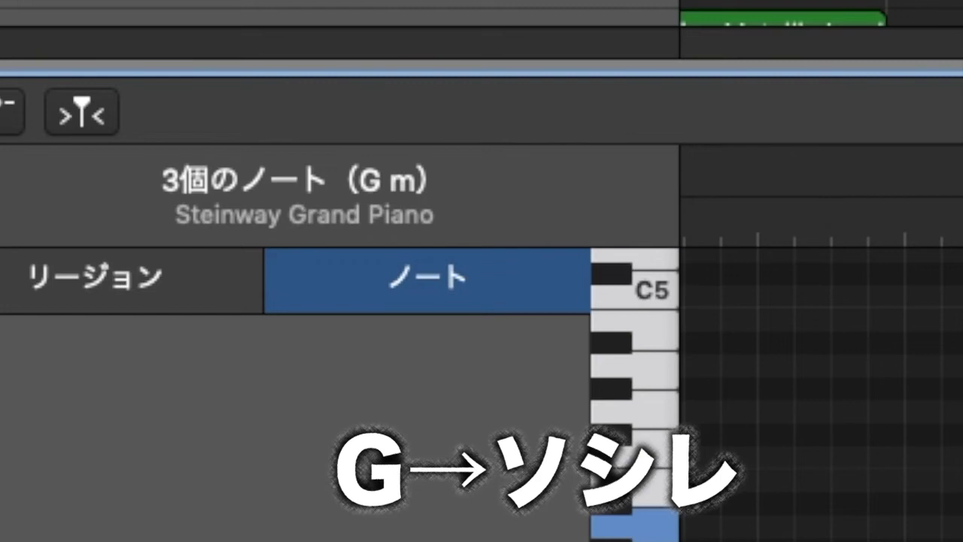
Step: Raise the middle note of the first chord in bar 16 one semitone to B3, and reselect the chord to check its name
{"action": "left_click", "coordinate": [452, 173]}
{"action": "left_click", "coordinate": [596, 248]}
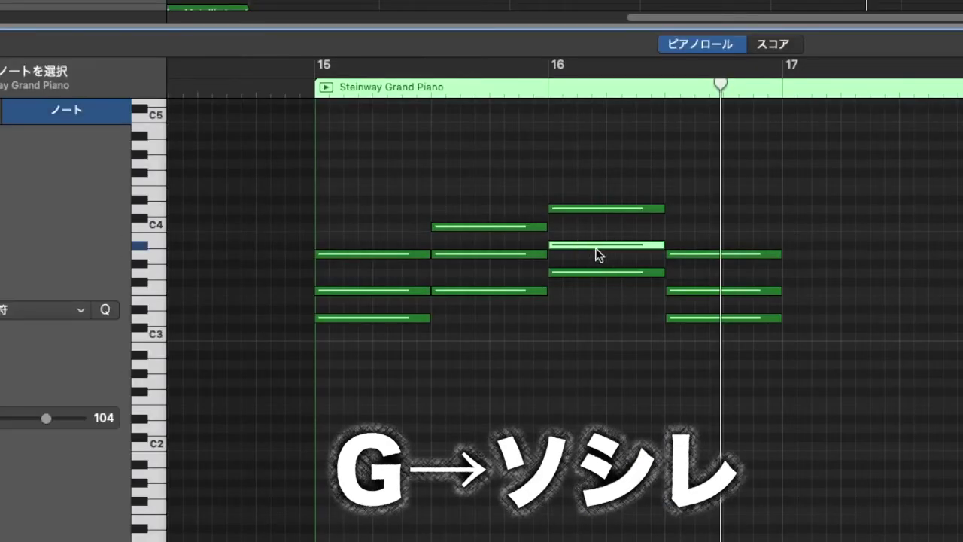
{"action": "key", "text": "alt+Up"}
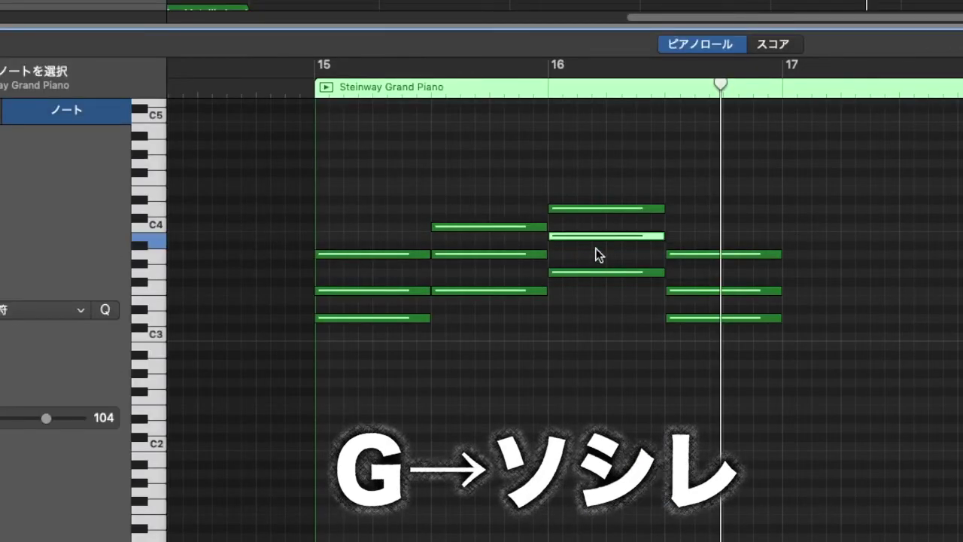
{"action": "left_click_drag", "start_coordinate": [582, 144], "coordinate": [580, 399]}
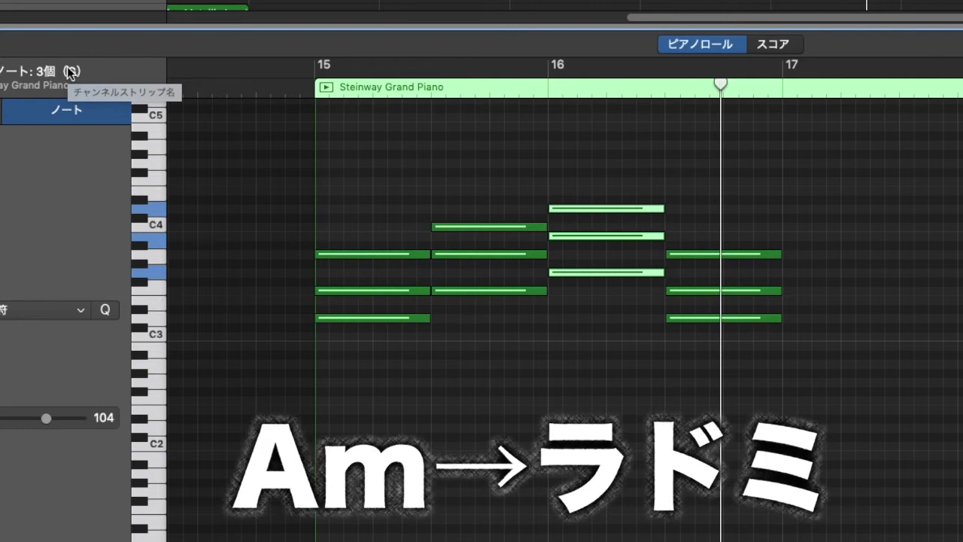
Step: Transpose the last chord in bar 16 up seven semitones so the root is A3, and reselect it to check its chord name
{"action": "left_click", "coordinate": [745, 208]}
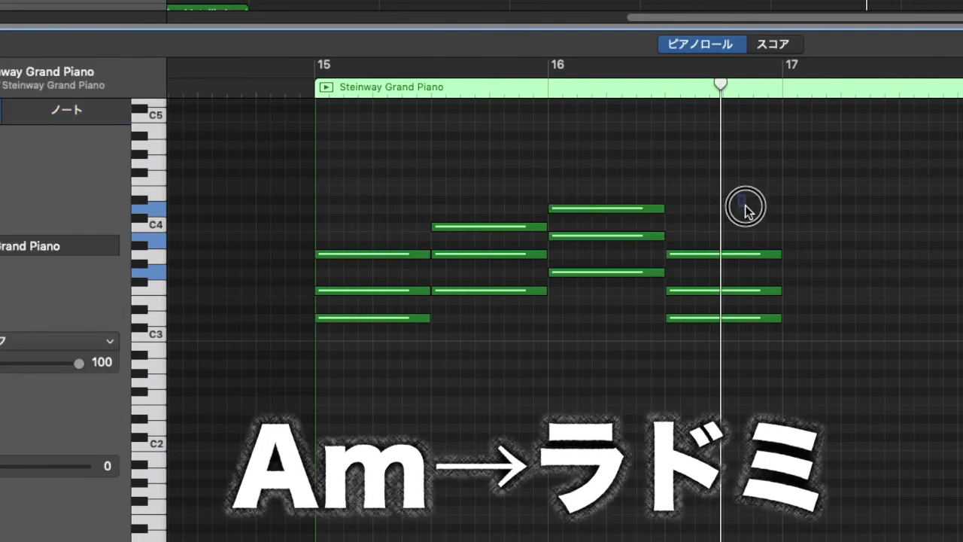
{"action": "left_click_drag", "start_coordinate": [745, 206], "coordinate": [767, 356]}
{"action": "left_click_drag", "start_coordinate": [748, 201], "coordinate": [720, 374]}
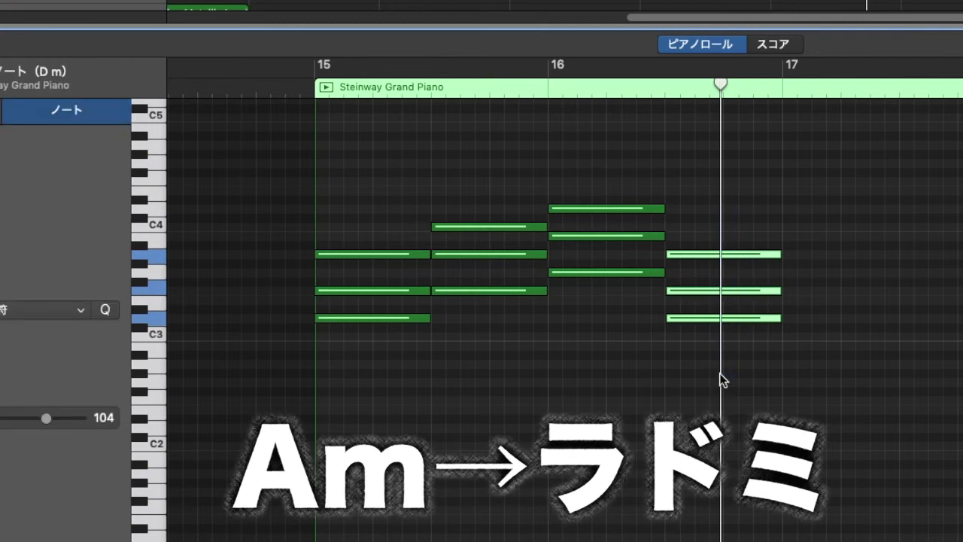
{"action": "key", "text": "alt+Up"}
{"action": "key", "text": "alt+Up"}
{"action": "key", "text": "alt+Up"}
{"action": "key", "text": "alt+Up"}
{"action": "key", "text": "alt+Up"}
{"action": "key", "text": "alt+Up"}
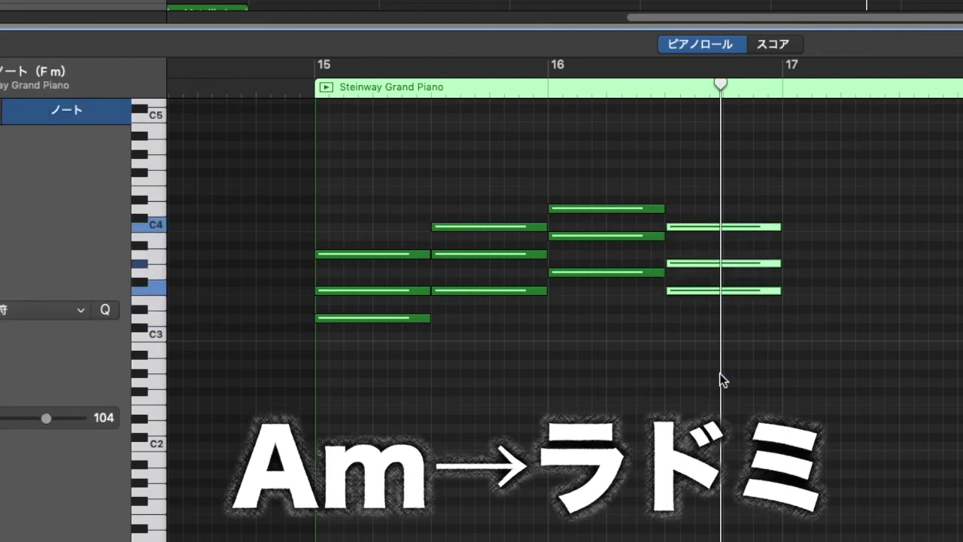
{"action": "key", "text": "alt+Up"}
{"action": "key", "text": "alt+Down"}
{"action": "key", "text": "alt+Up"}
{"action": "key", "text": "alt+Down"}
{"action": "key", "text": "alt+Up"}
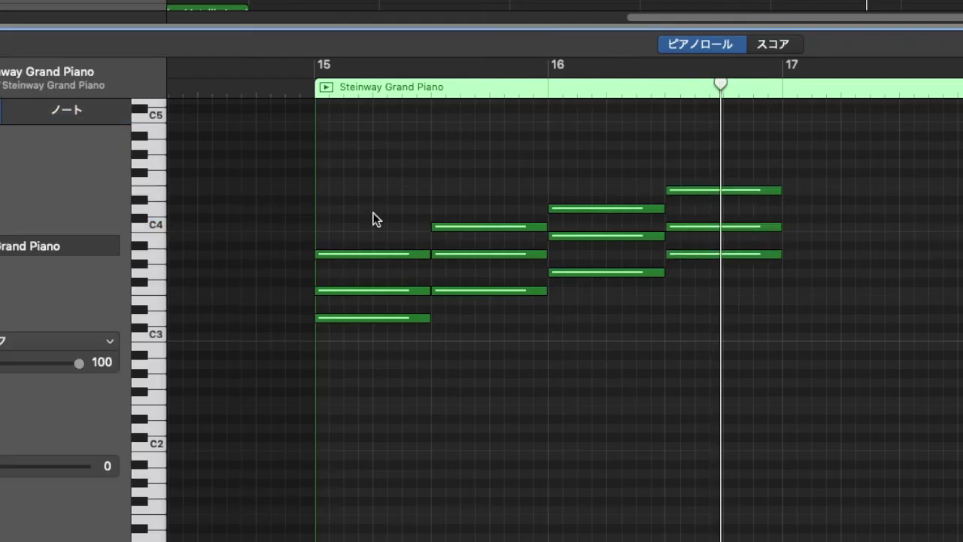
{"action": "left_click_drag", "start_coordinate": [361, 178], "coordinate": [383, 379]}
{"action": "left_click_drag", "start_coordinate": [717, 121], "coordinate": [723, 308]}
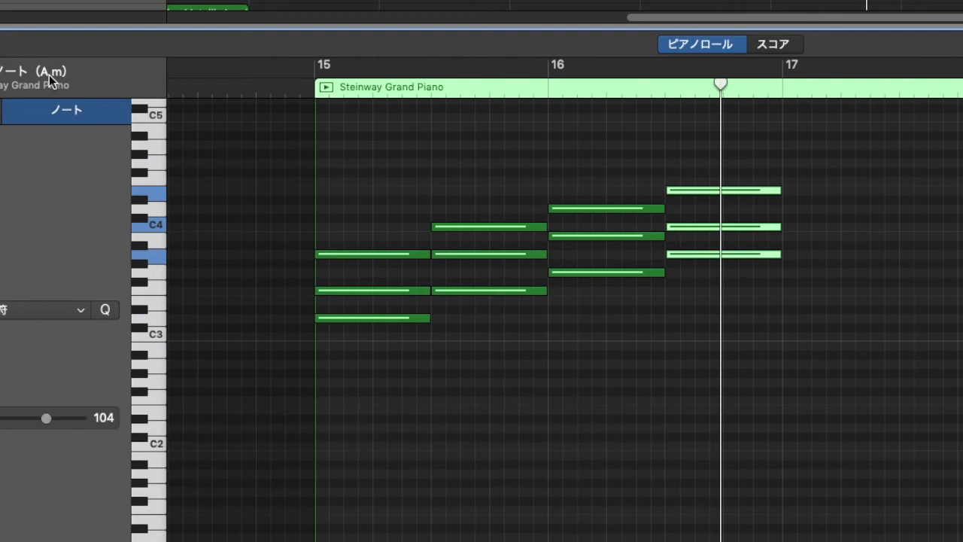
Step: Try raising the last chord's middle note one semitone to compare A major with A minor, and undo the change
{"action": "left_click", "coordinate": [839, 219]}
{"action": "left_click_drag", "start_coordinate": [746, 209], "coordinate": [713, 239]}
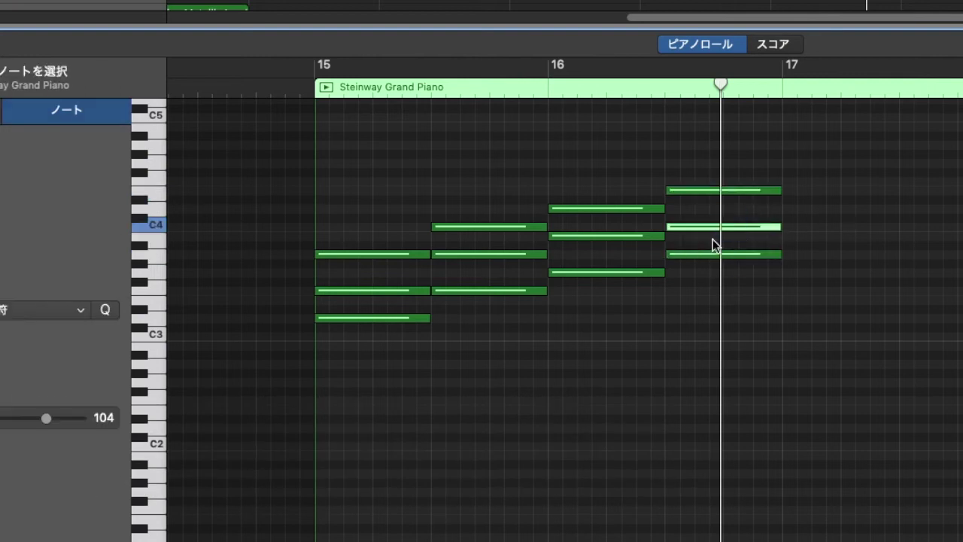
{"action": "key", "text": "alt+Up"}
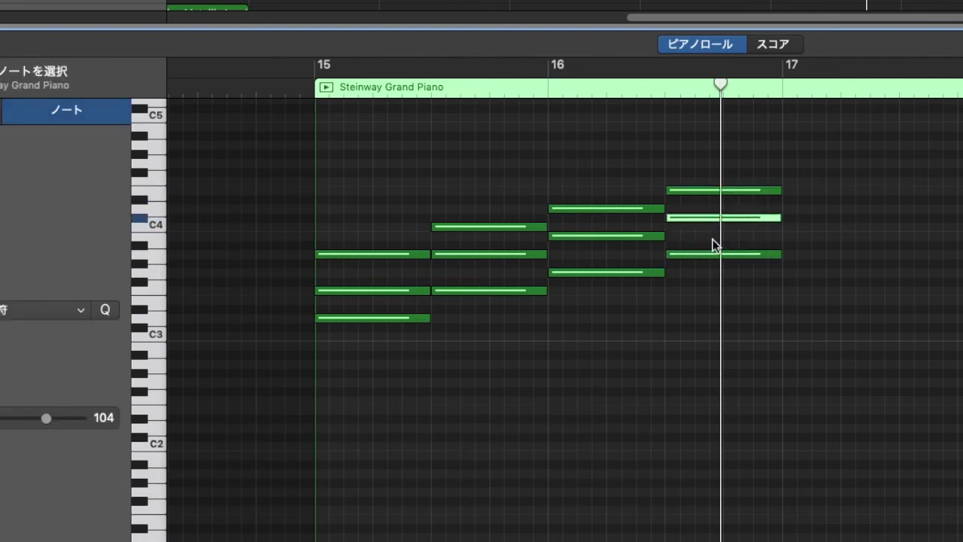
{"action": "left_click_drag", "start_coordinate": [693, 117], "coordinate": [725, 352]}
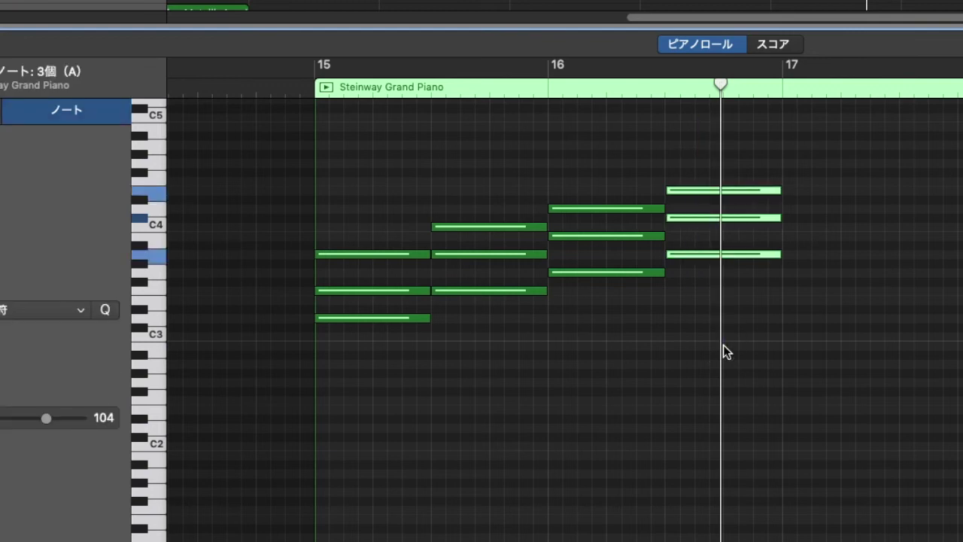
{"action": "key", "text": "super+z"}
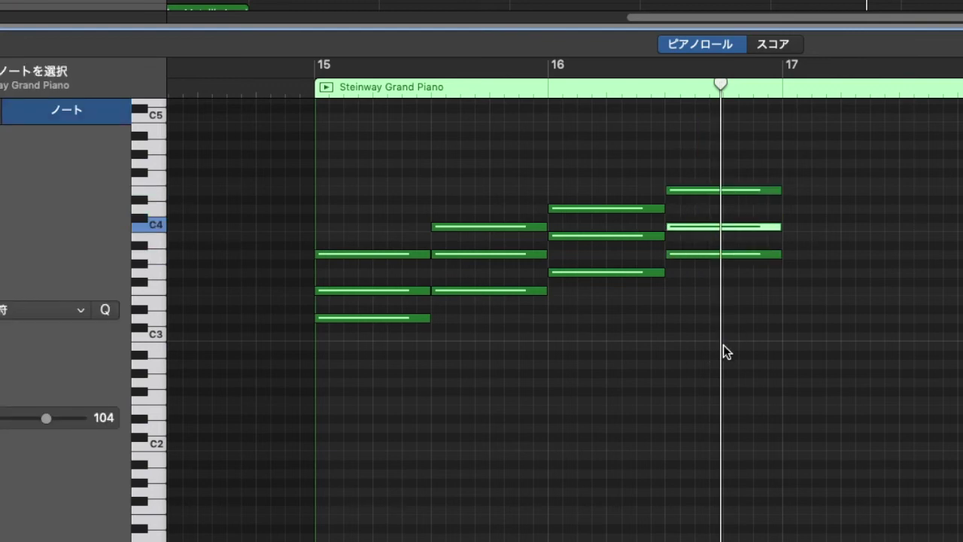
Step: Play back the four-chord progression from the start of bar 15, and stop playback
{"action": "left_click", "coordinate": [315, 87]}
{"action": "key", "text": "space"}
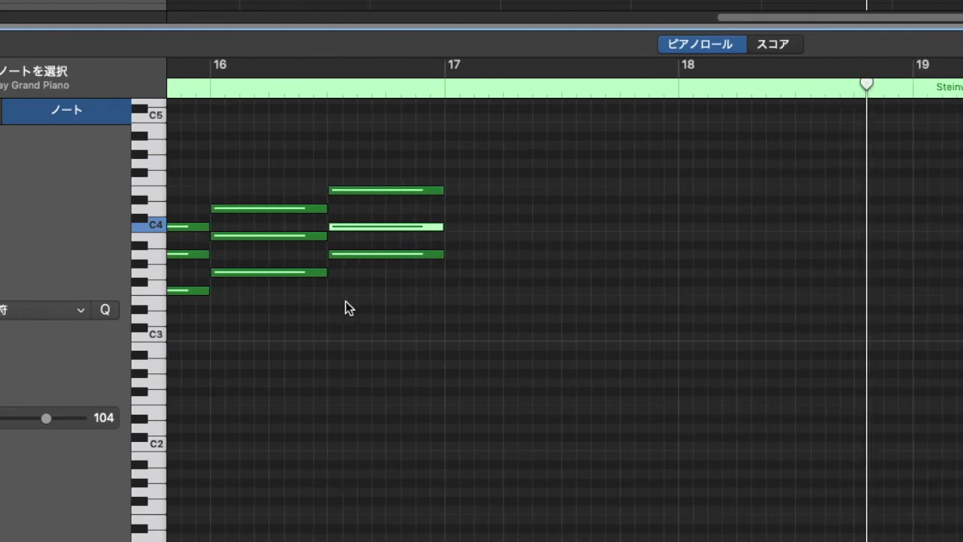
{"action": "key", "text": "space"}
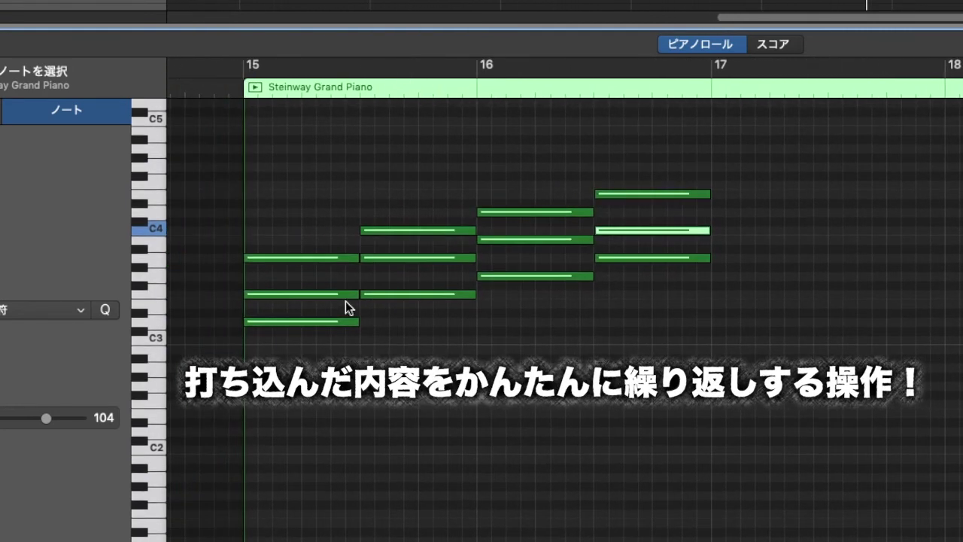
Step: Copy all the chord notes in bars 15 and 16 and paste them at the start of bar 17
{"action": "left_click_drag", "start_coordinate": [283, 151], "coordinate": [791, 445]}
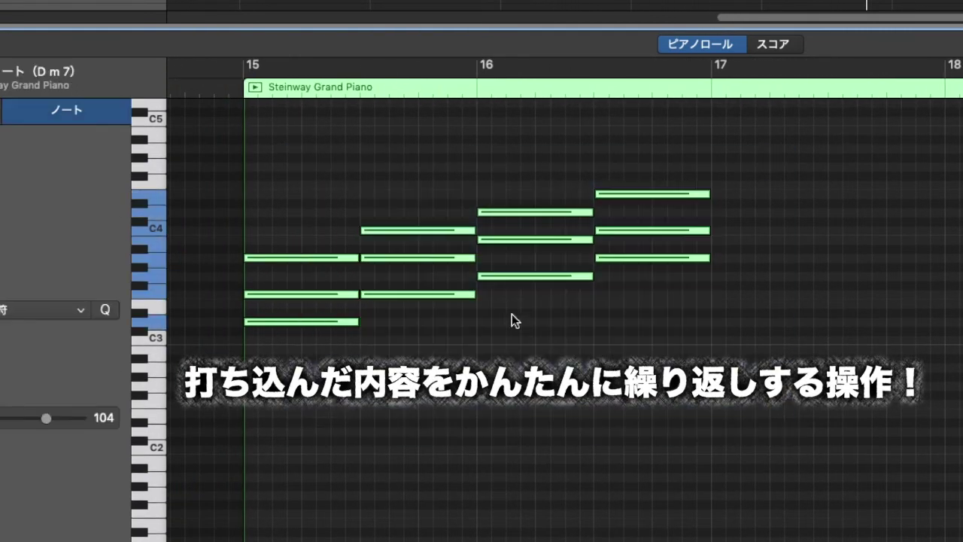
{"action": "left_click_drag", "start_coordinate": [276, 161], "coordinate": [813, 487]}
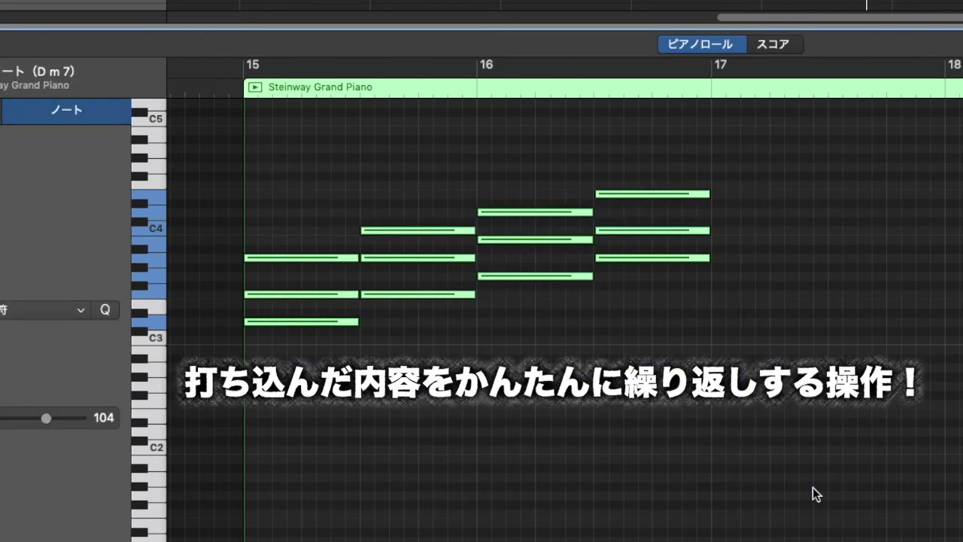
{"action": "key", "text": "super+a"}
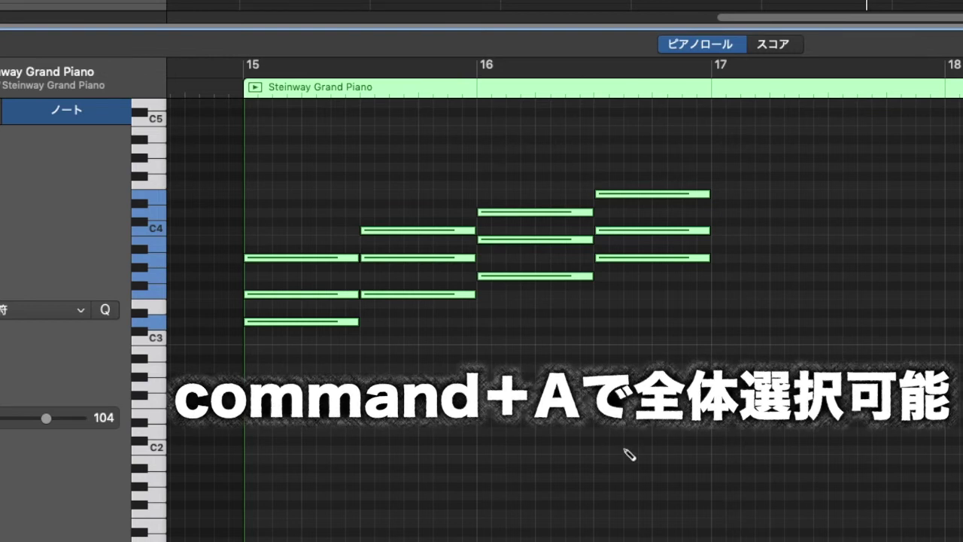
{"action": "left_click", "coordinate": [711, 91]}
{"action": "mouse_move", "coordinate": [712, 92]}
{"action": "left_mouse_down"}
{"action": "mouse_move", "coordinate": [841, 92]}
{"action": "mouse_move", "coordinate": [716, 96]}
{"action": "left_mouse_up"}
{"action": "scroll", "coordinate": [730, 145], "scroll_direction": "right", "scroll_amount": 4}
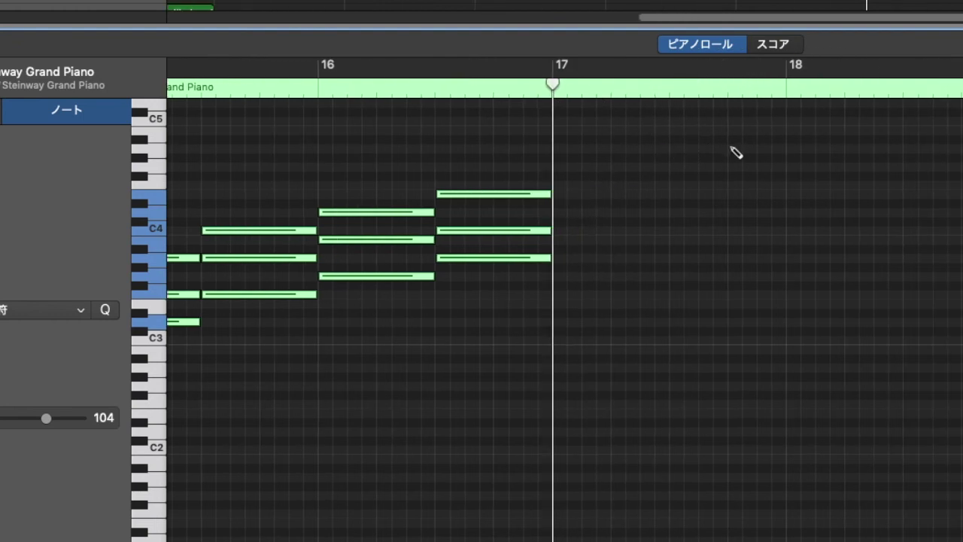
{"action": "key", "text": "super+v"}
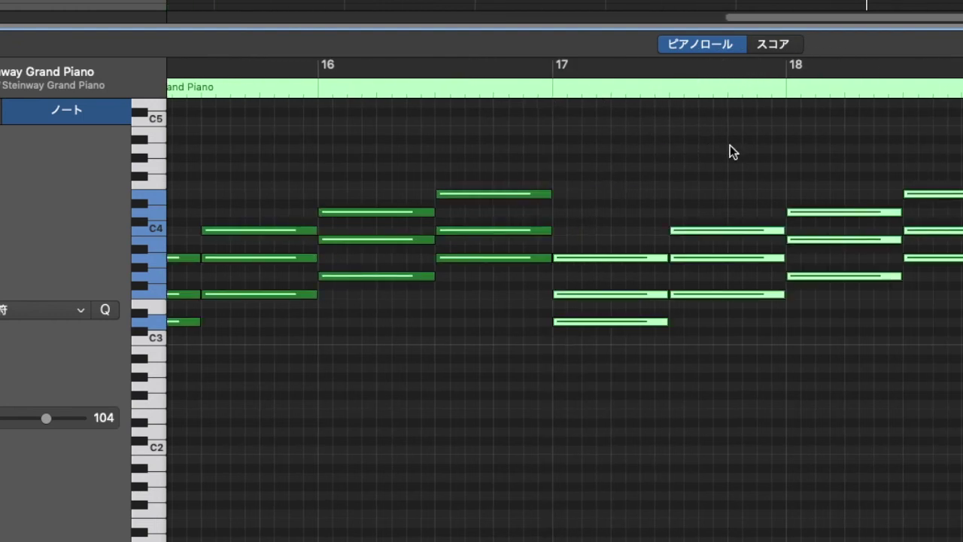
Step: Play back the original and repeated progressions from the start of bar 15
{"action": "scroll", "coordinate": [730, 145], "scroll_direction": "left", "scroll_amount": 3}
{"action": "scroll", "coordinate": [730, 146], "scroll_direction": "down", "scroll_amount": 5}
{"action": "scroll", "coordinate": [730, 146], "scroll_direction": "up", "scroll_amount": 4}
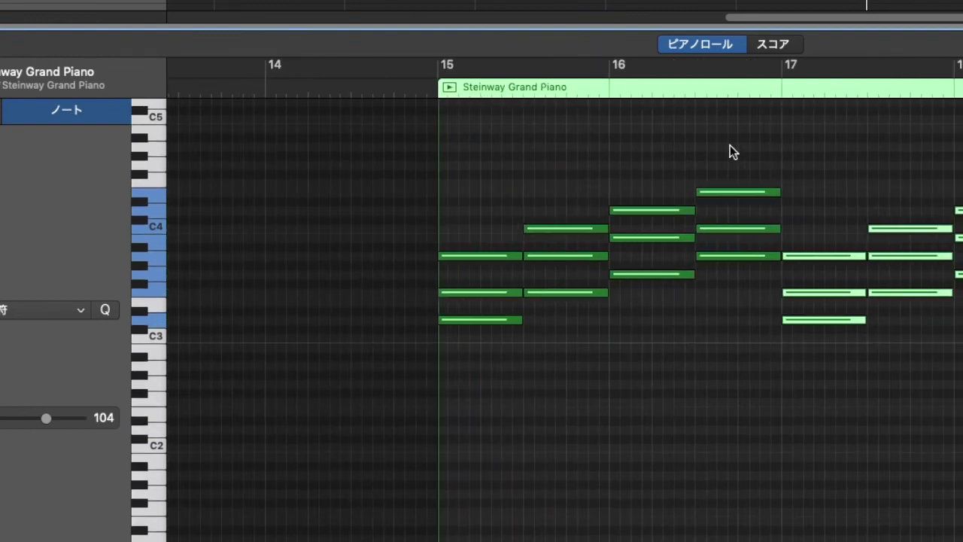
{"action": "left_click", "coordinate": [430, 92]}
{"action": "key", "text": "space"}
{"action": "scroll", "coordinate": [460, 120], "scroll_direction": "left", "scroll_amount": 1}
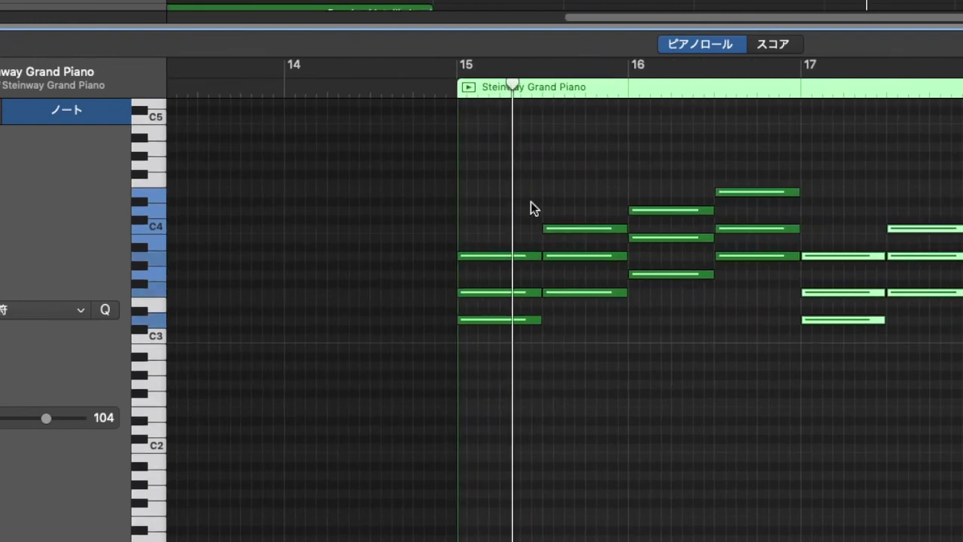
{"action": "scroll", "coordinate": [545, 210], "scroll_direction": "right", "scroll_amount": 3}
{"action": "scroll", "coordinate": [545, 210], "scroll_direction": "right", "scroll_amount": 4}
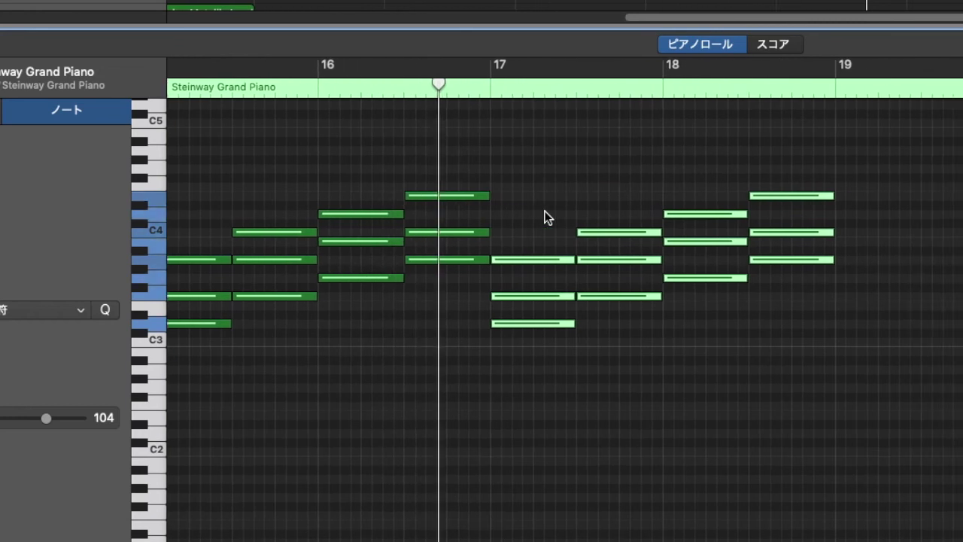
Step: Copy all the chords in bars 15 to 18, paste them at the start of bar 19, and play back the result
{"action": "left_click", "coordinate": [652, 215]}
{"action": "key", "text": "super+Left"}
{"action": "key", "text": "super+Left"}
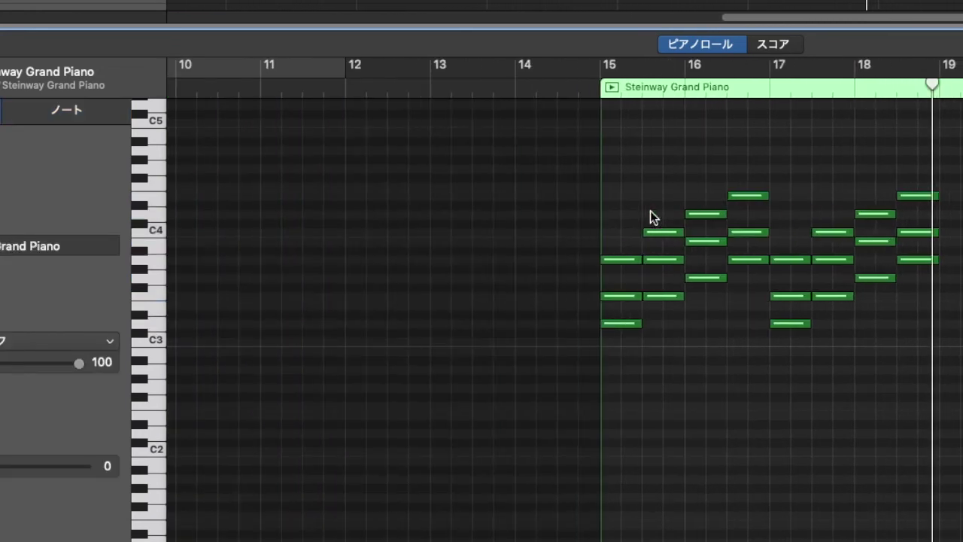
{"action": "left_click_drag", "start_coordinate": [962, 367], "coordinate": [560, 187]}
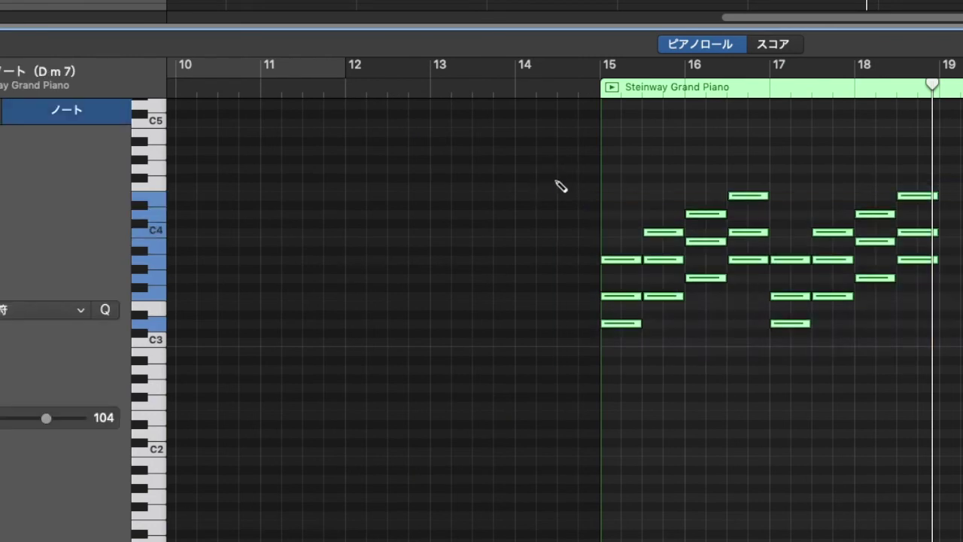
{"action": "left_click_drag", "start_coordinate": [933, 89], "coordinate": [940, 89]}
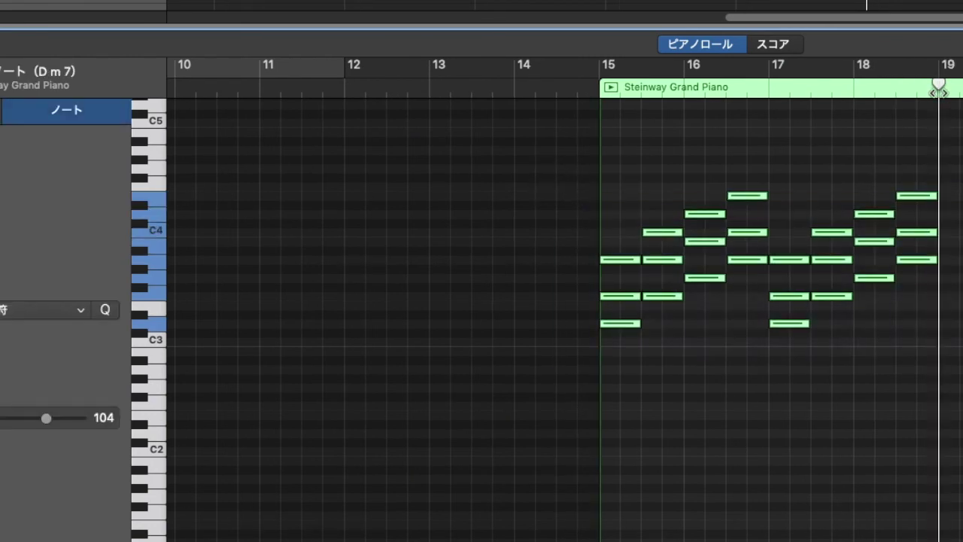
{"action": "left_click_drag", "start_coordinate": [940, 89], "coordinate": [937, 88]}
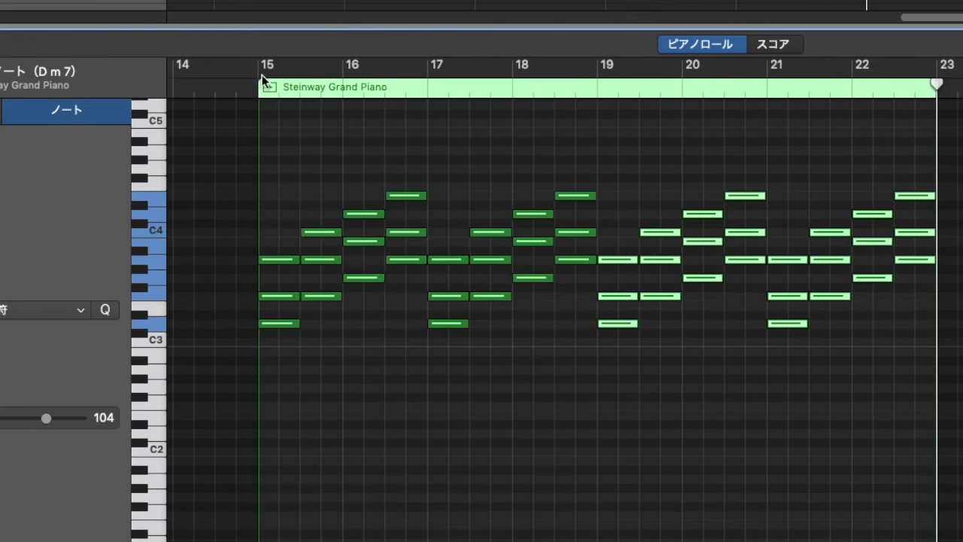
{"action": "key", "text": "space"}
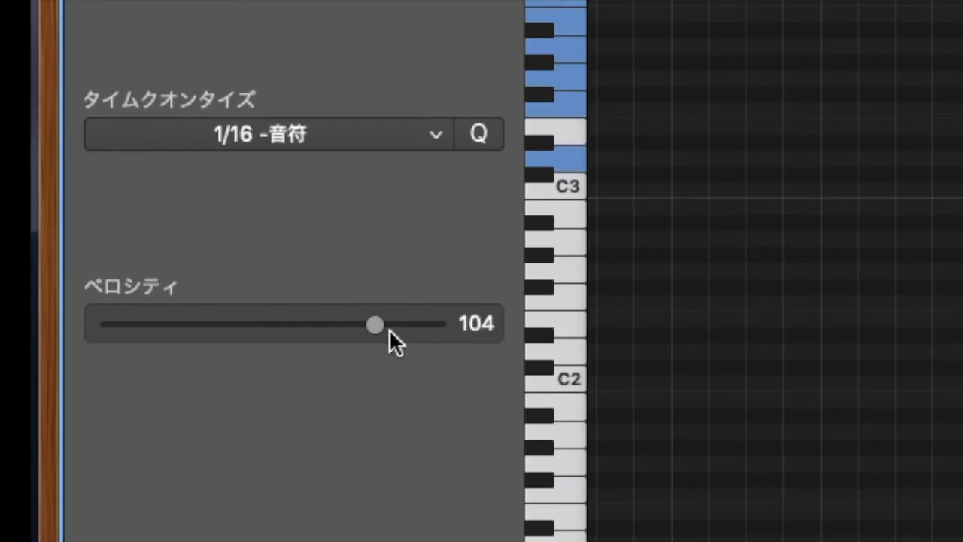
Step: Raise the velocity of the selected chord notes to 127, and lower it to 96
{"action": "left_click_drag", "start_coordinate": [54, 422], "coordinate": [65, 423]}
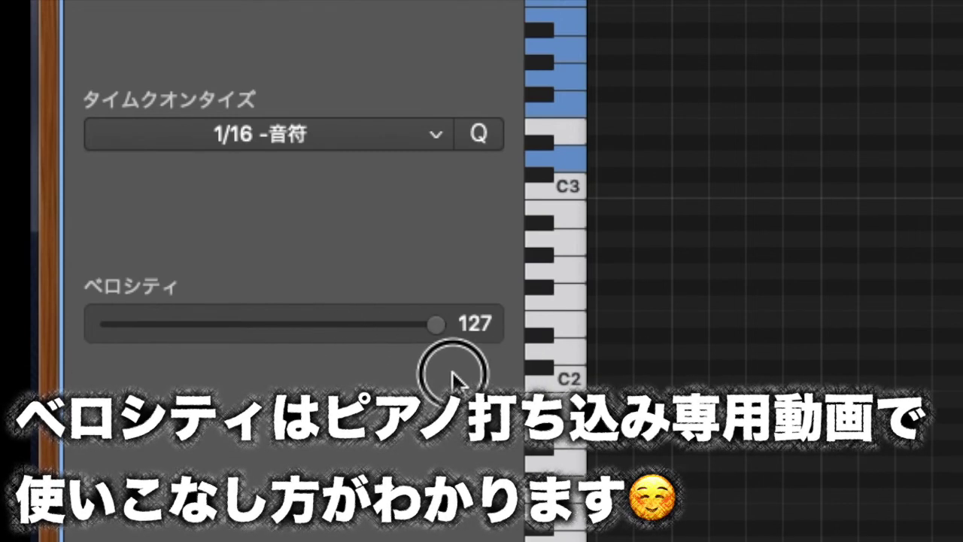
{"action": "left_click_drag", "start_coordinate": [349, 357], "coordinate": [366, 358]}
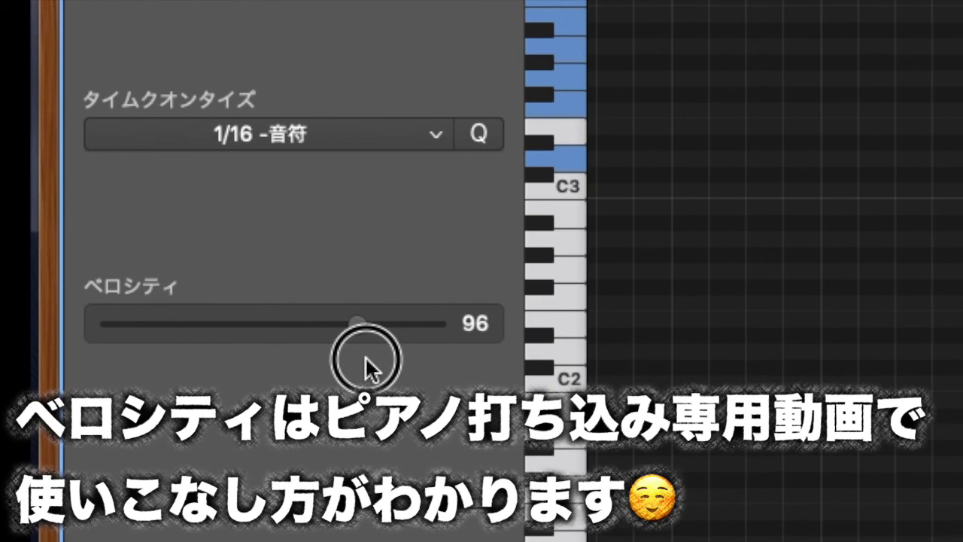